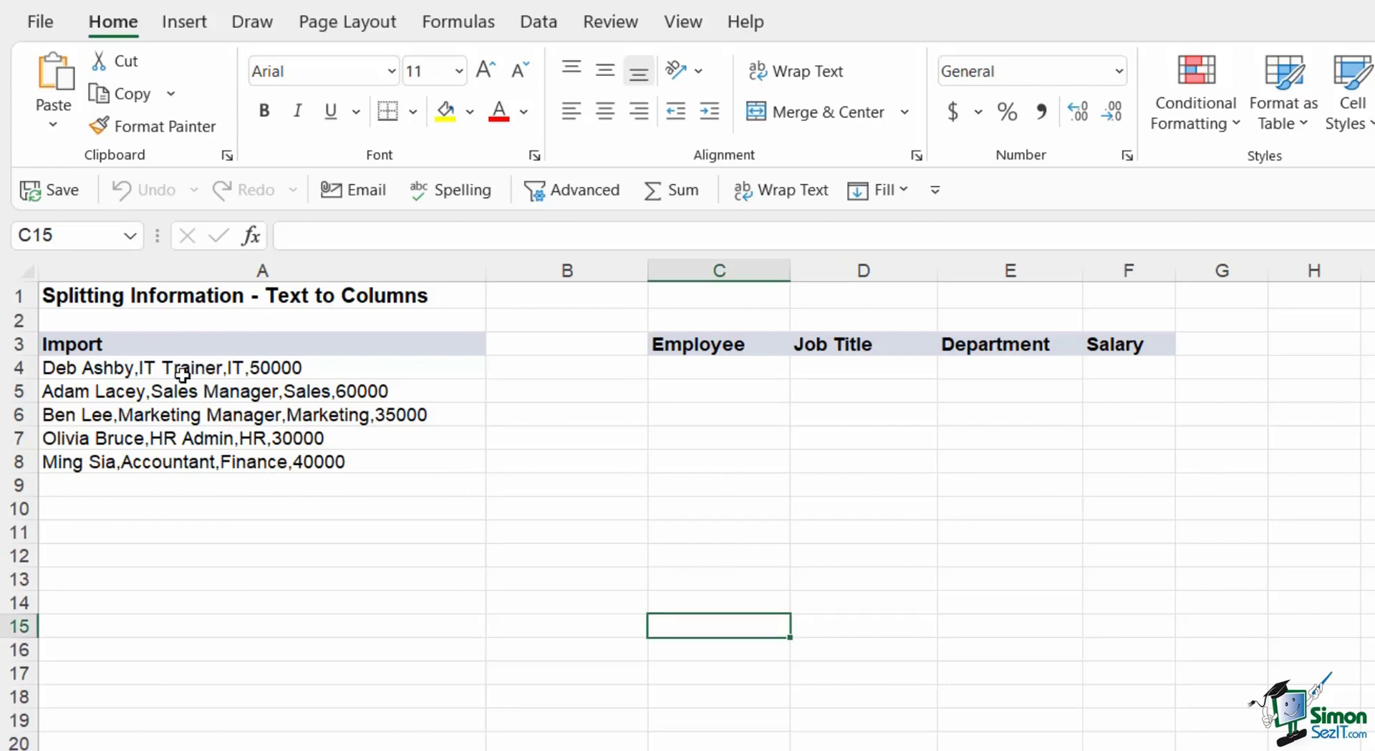
Review the comma-separated entries in A4:A8 and the empty Employee, Job Title, Department and Salary columns.
drag(185, 373, 176, 462)
click(430, 438)
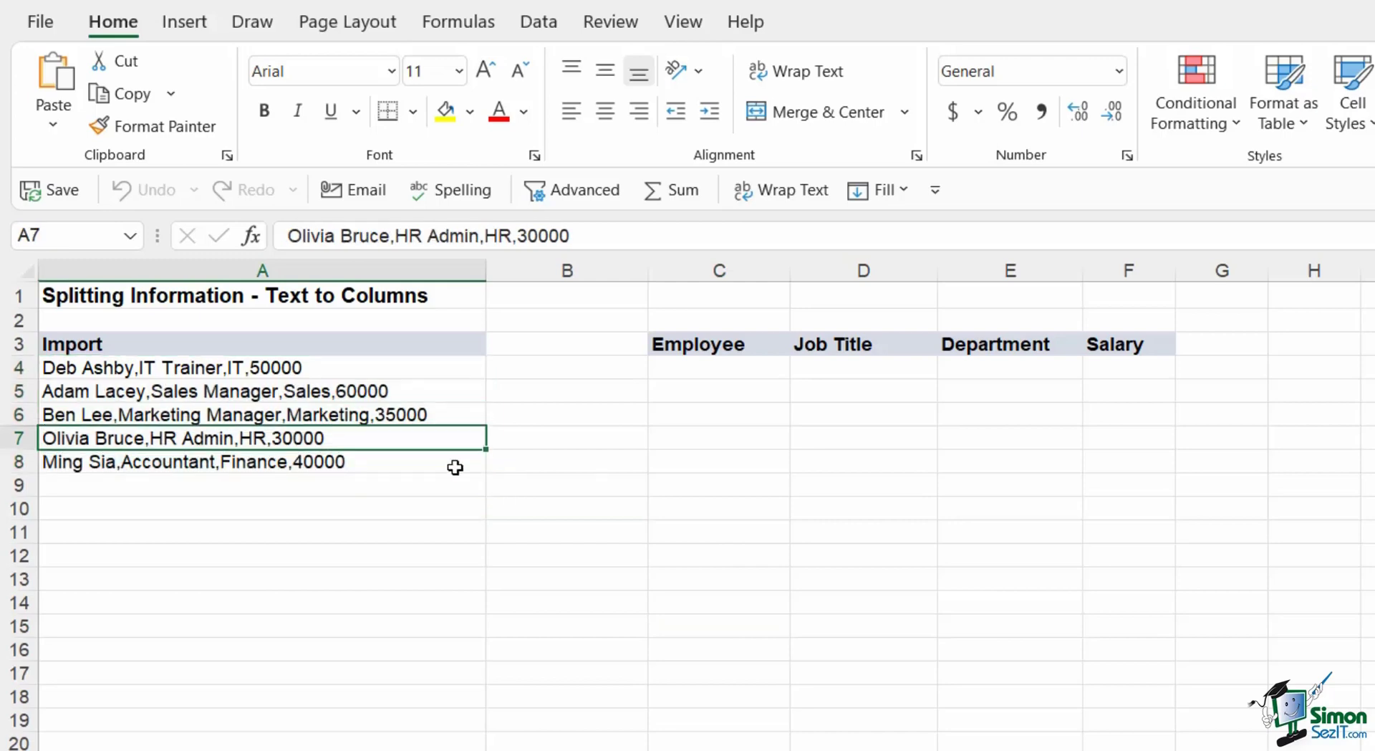
click(279, 368)
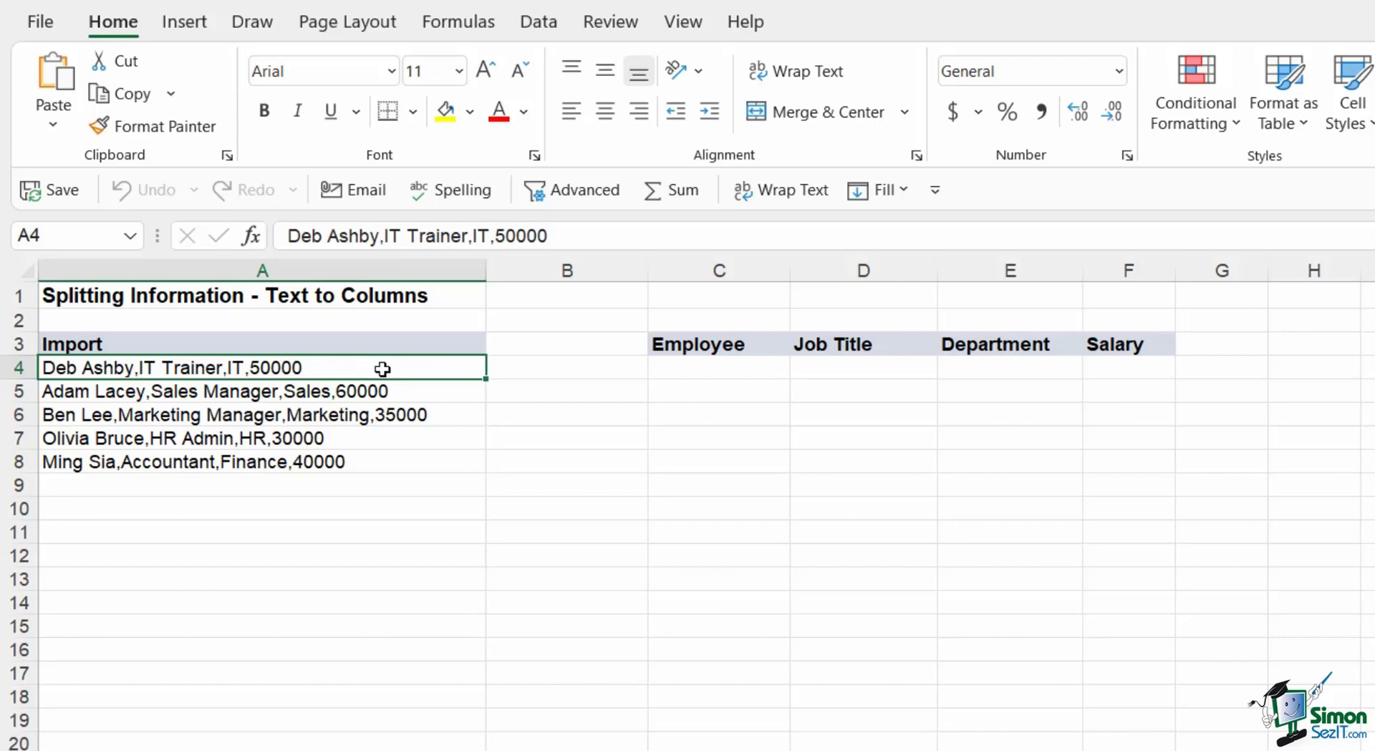
drag(382, 369, 378, 464)
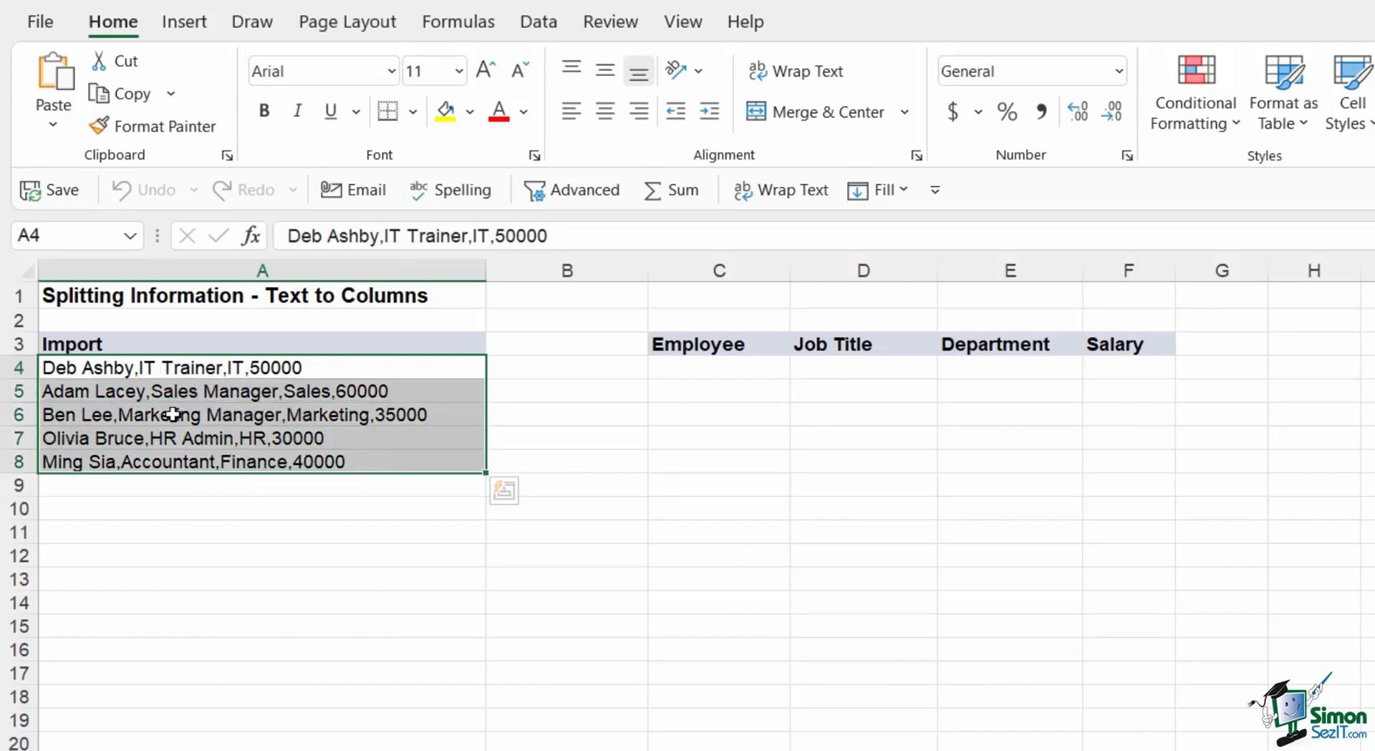
click(161, 394)
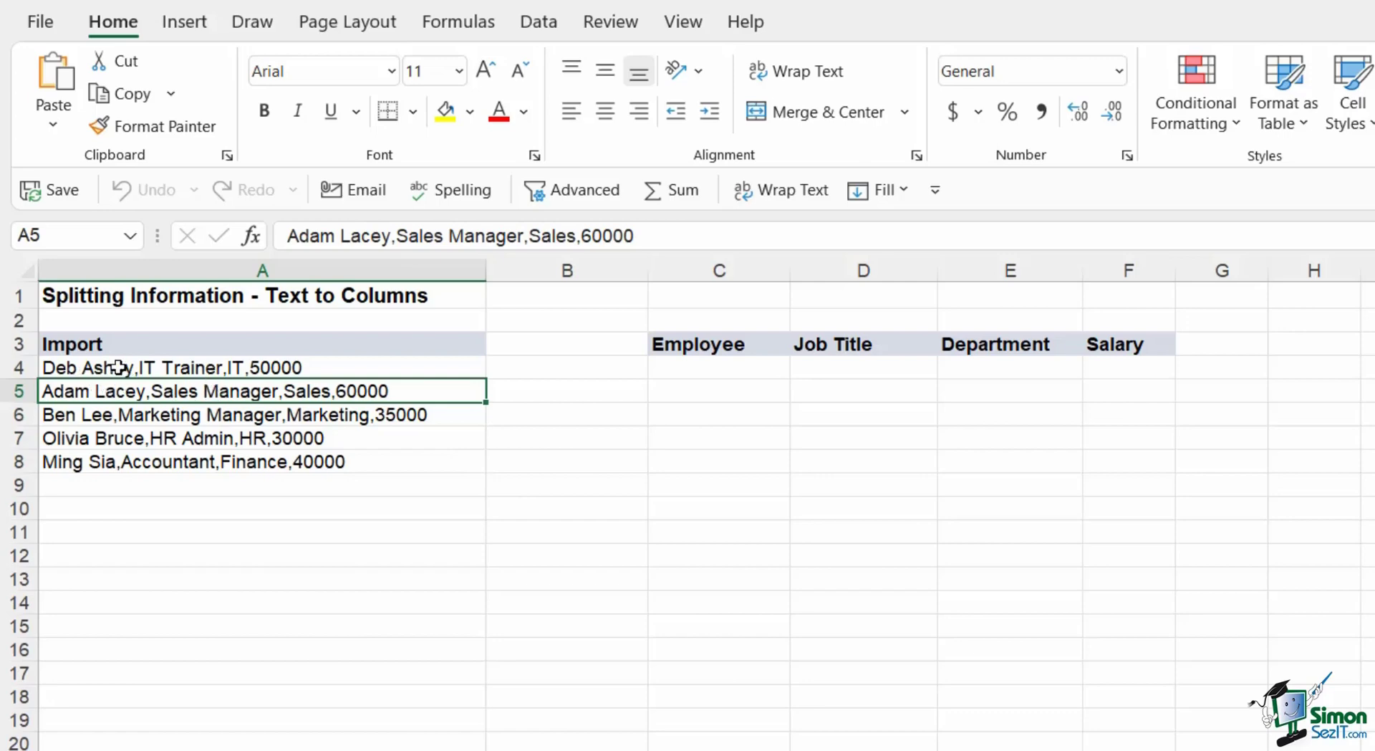
drag(111, 366, 143, 463)
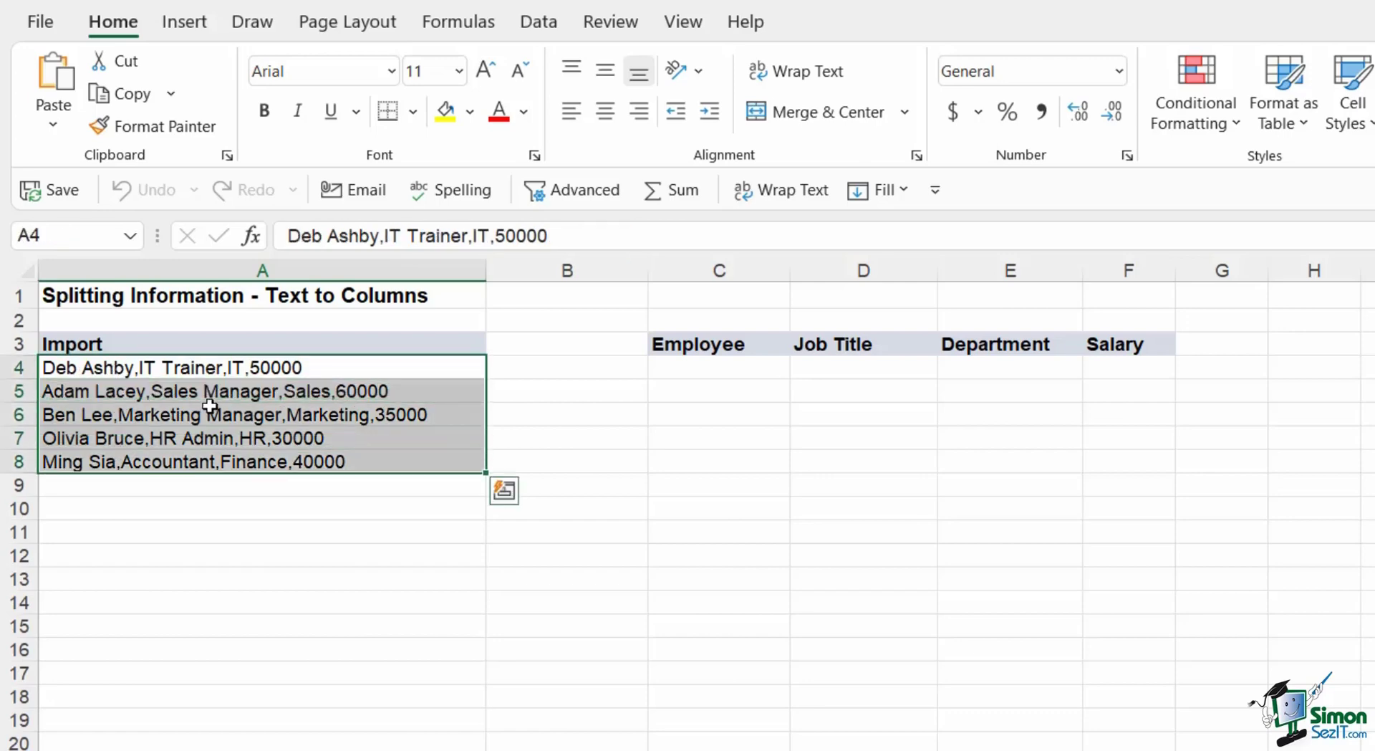
click(697, 371)
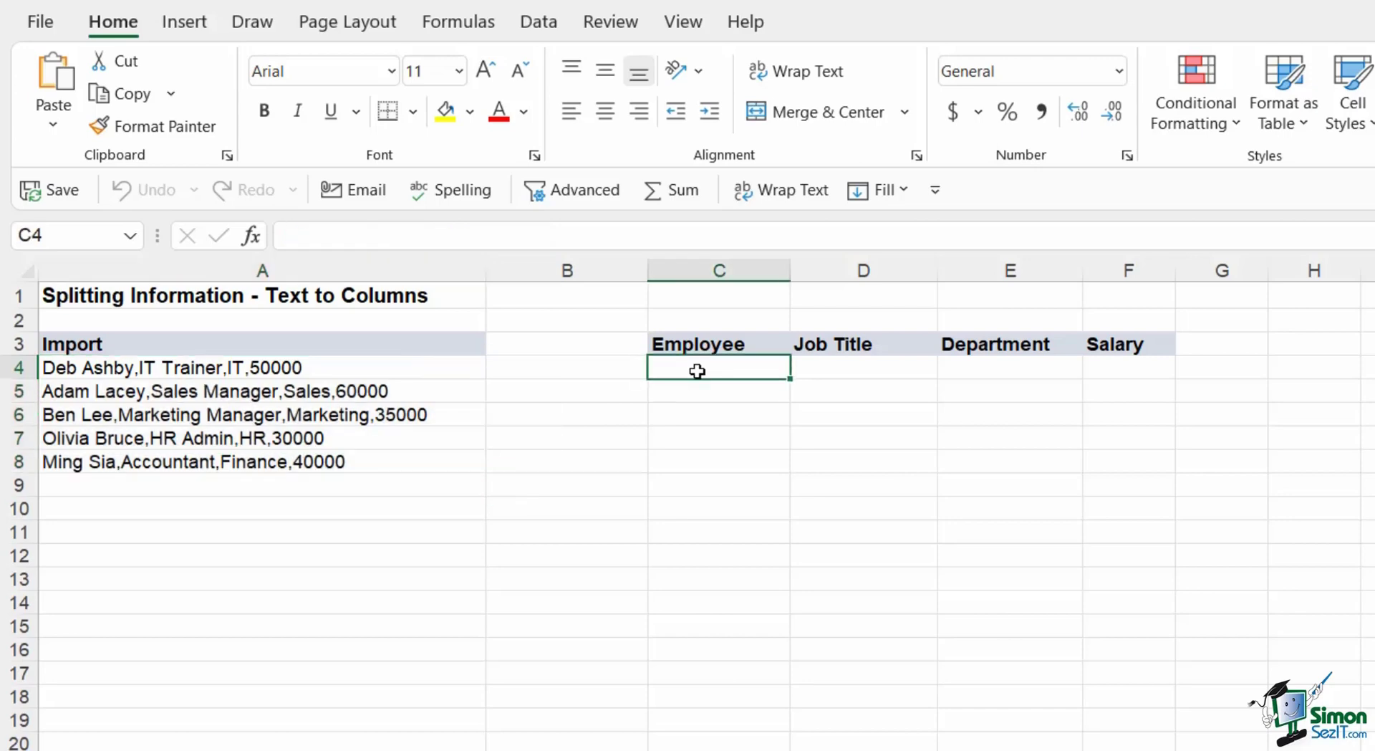
click(849, 368)
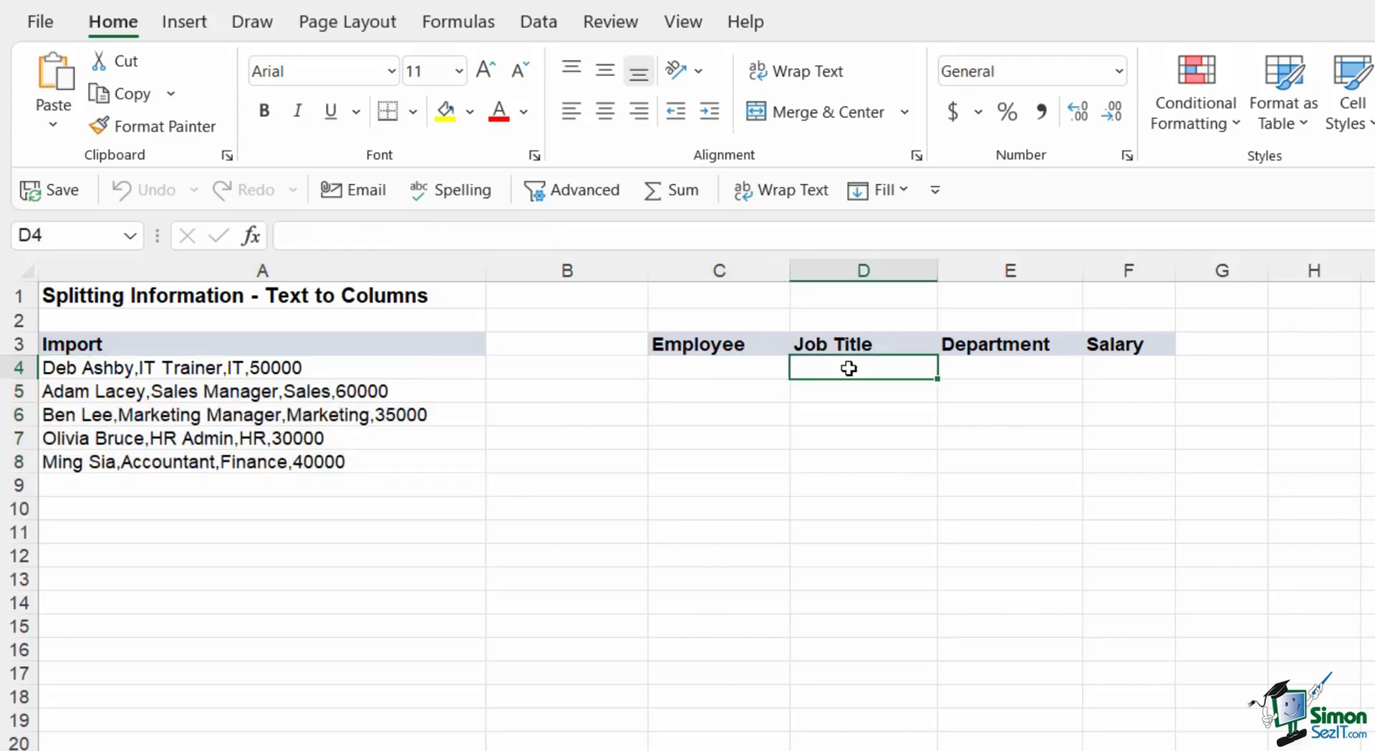
click(1021, 368)
click(1135, 370)
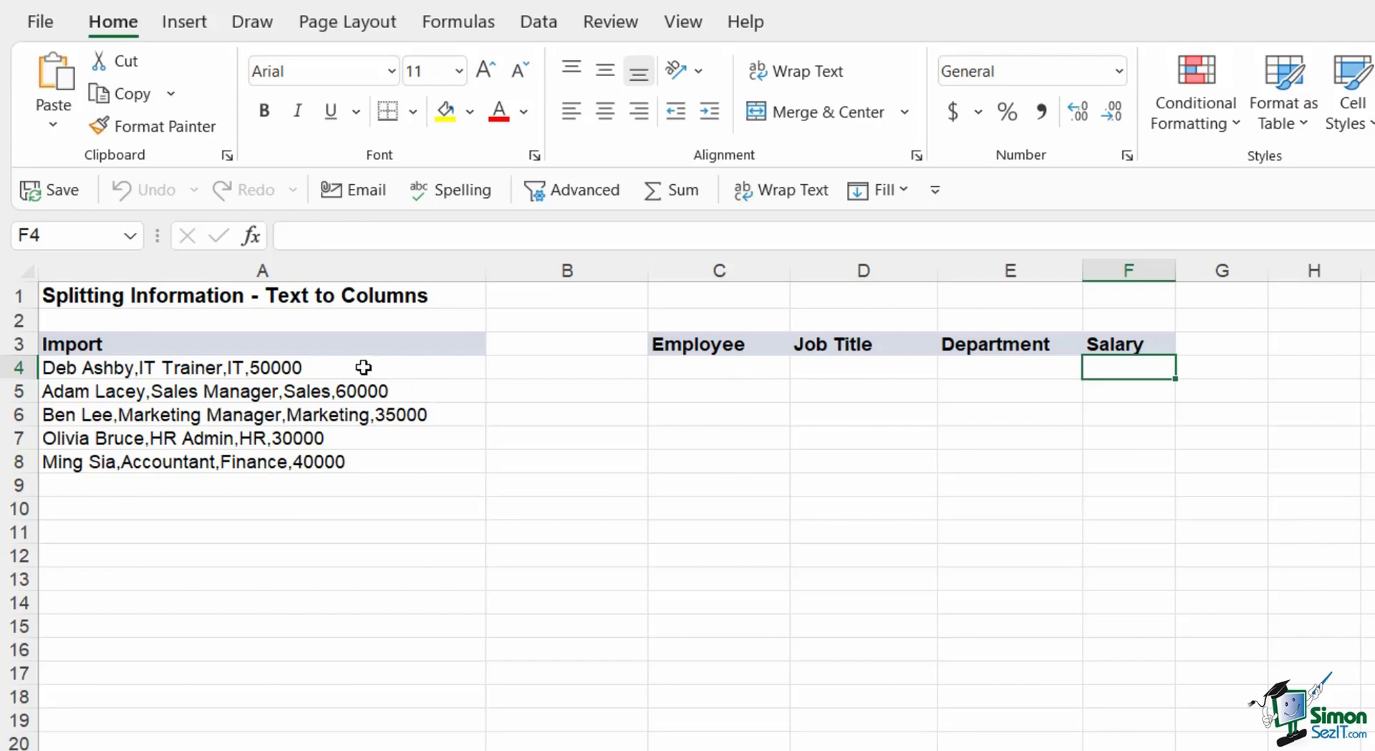
Start a Text to Columns conversion of the import entries in A4:A8, treating the data as Delimited.
drag(365, 367, 365, 455)
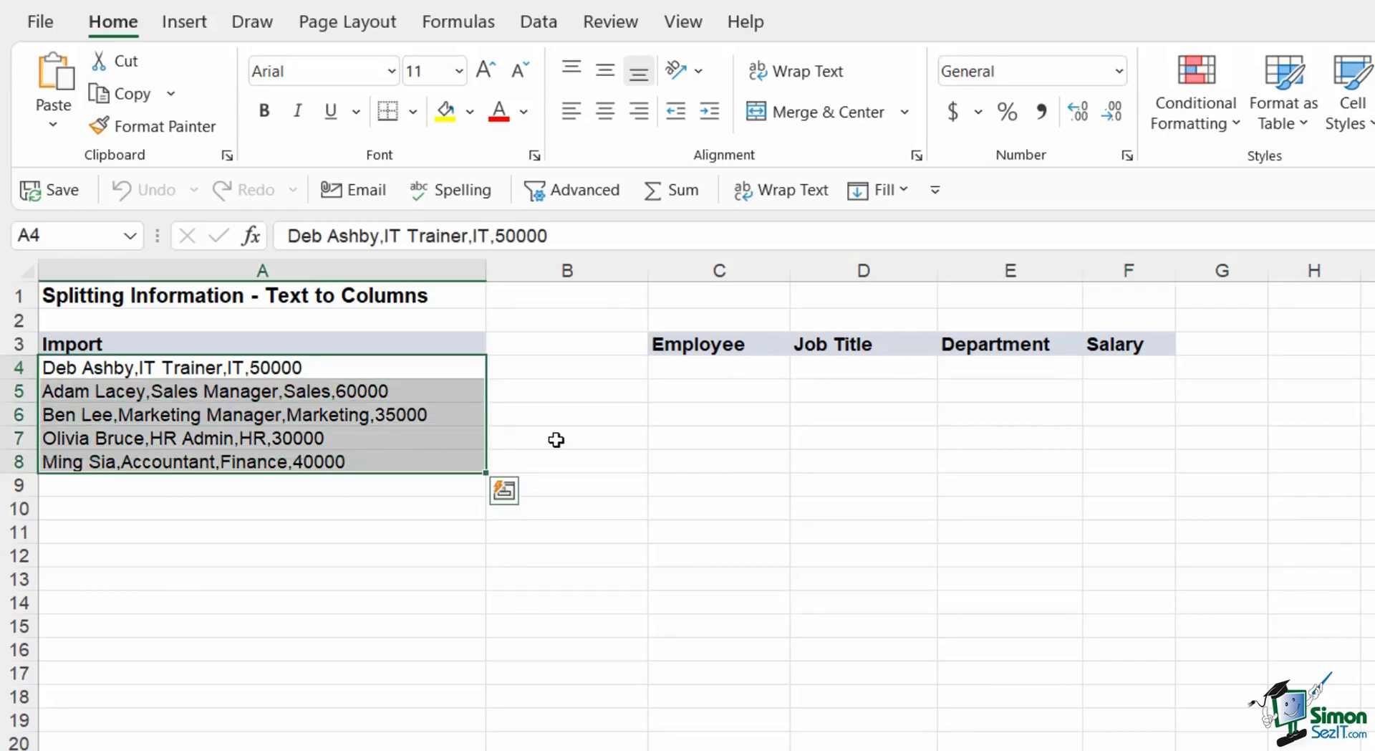
click(557, 32)
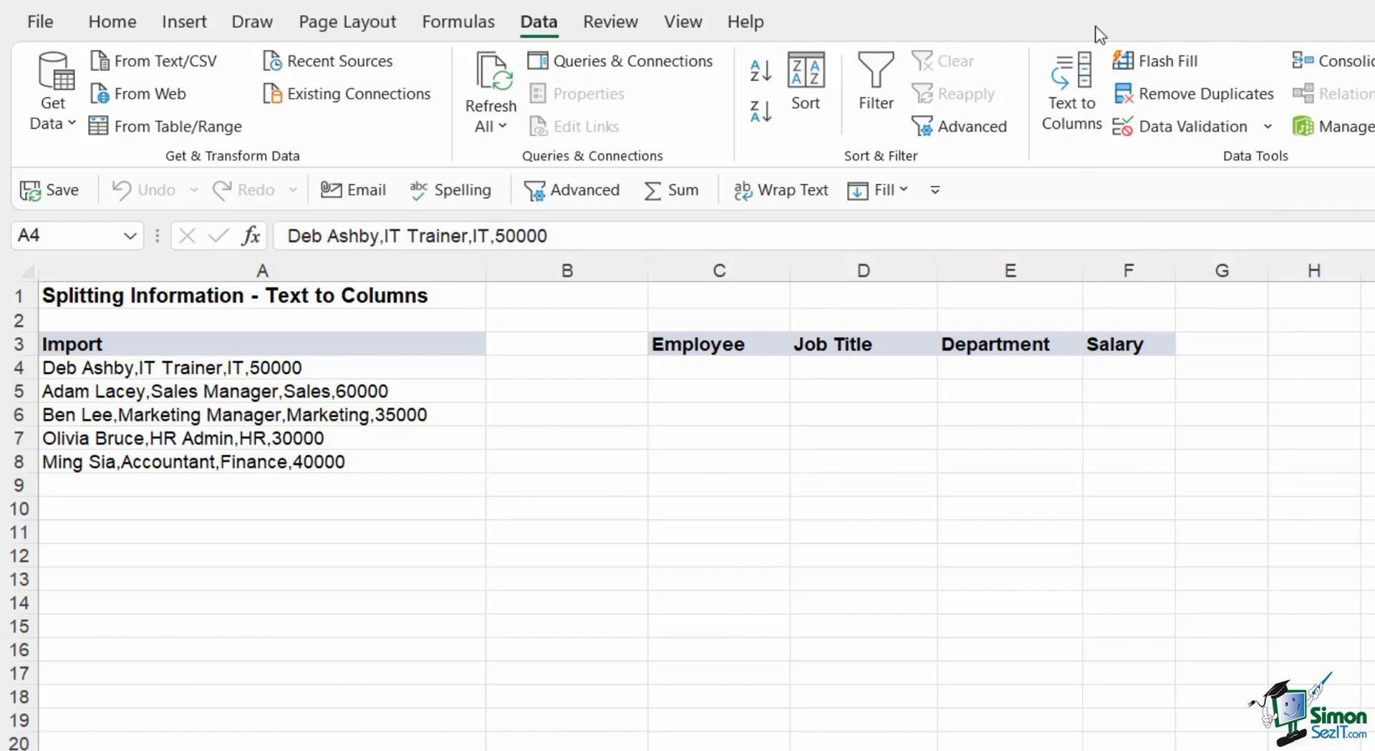
click(1068, 123)
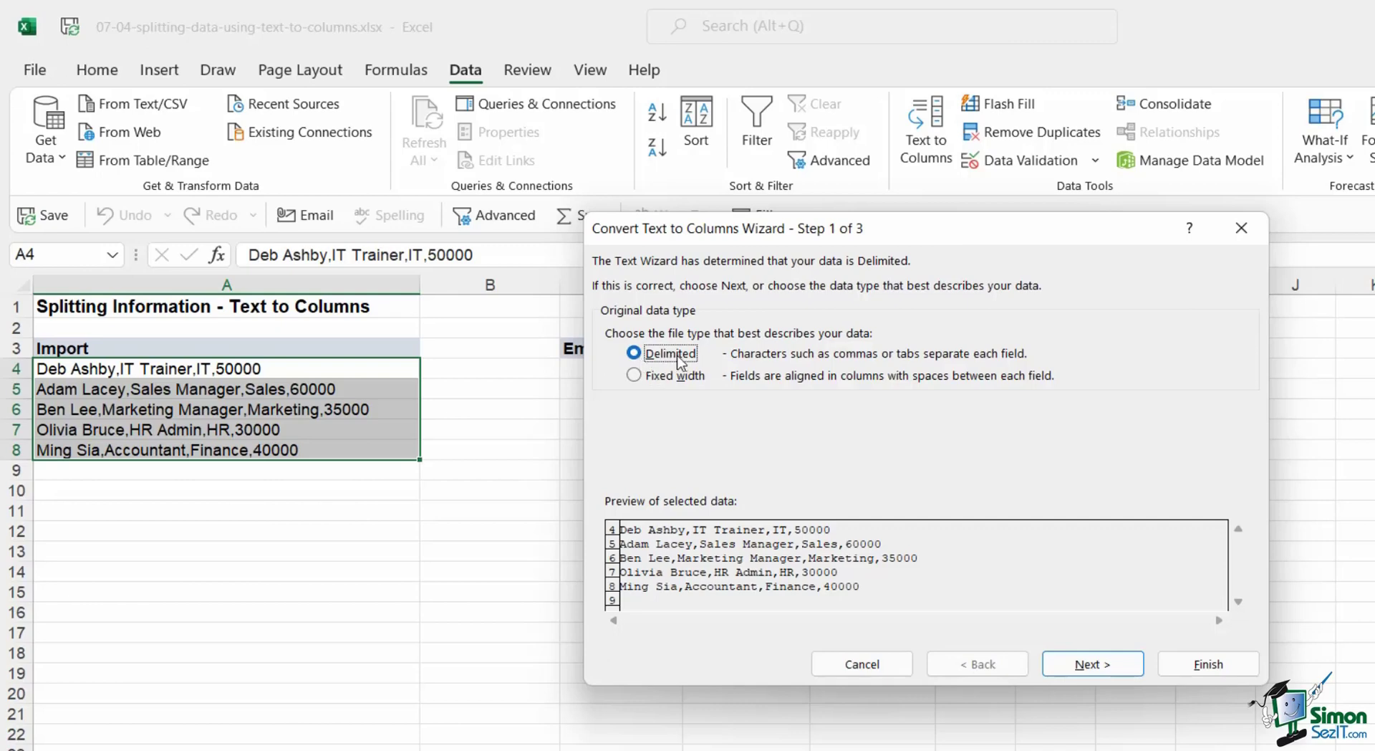
click(1092, 665)
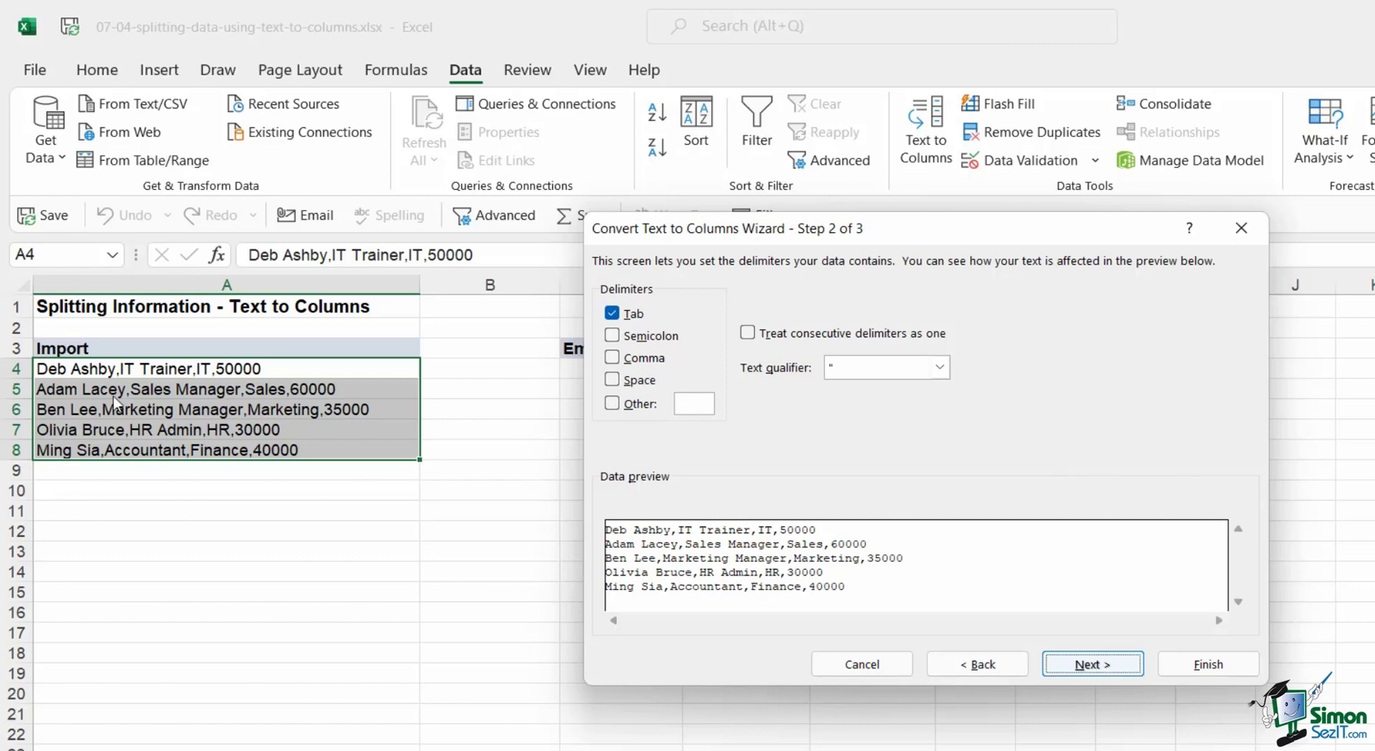
Set Comma as the only delimiter for the conversion and continue to the column format settings.
click(635, 314)
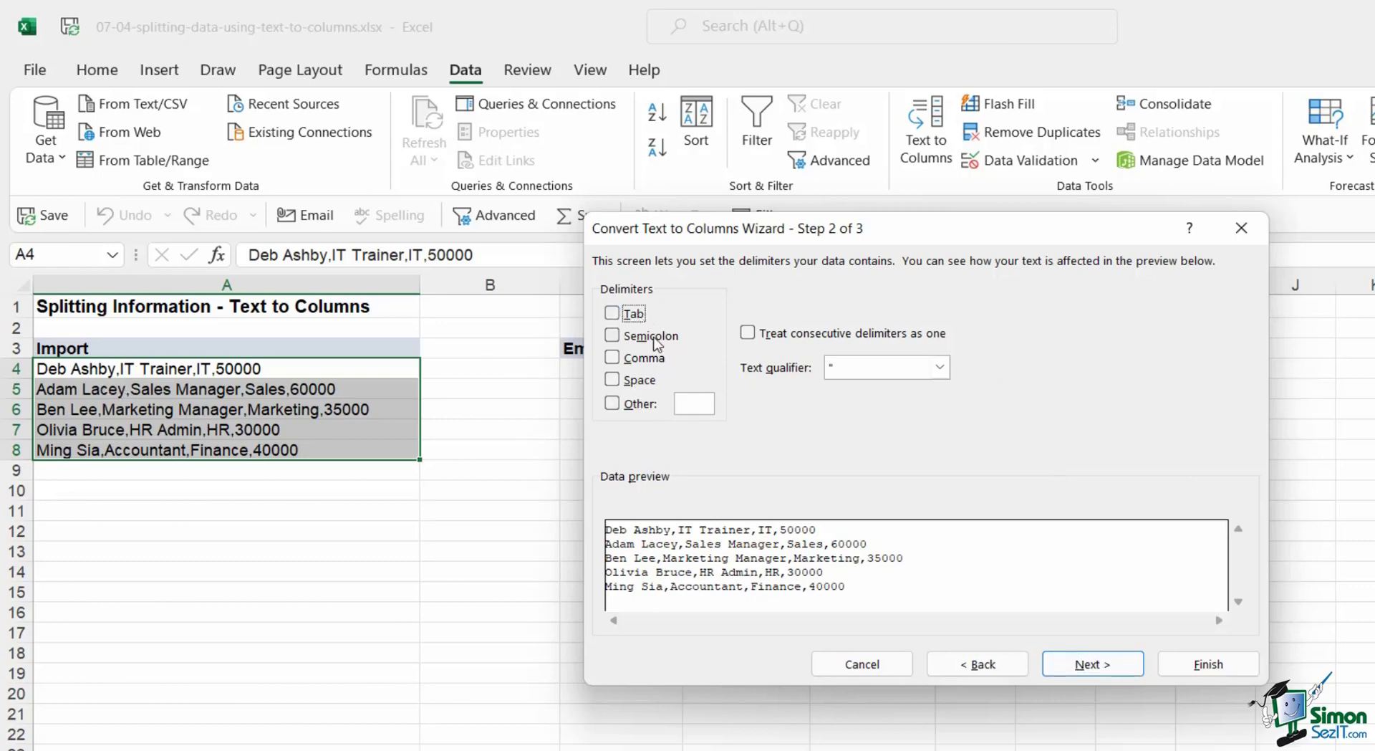
click(612, 404)
click(613, 357)
click(612, 404)
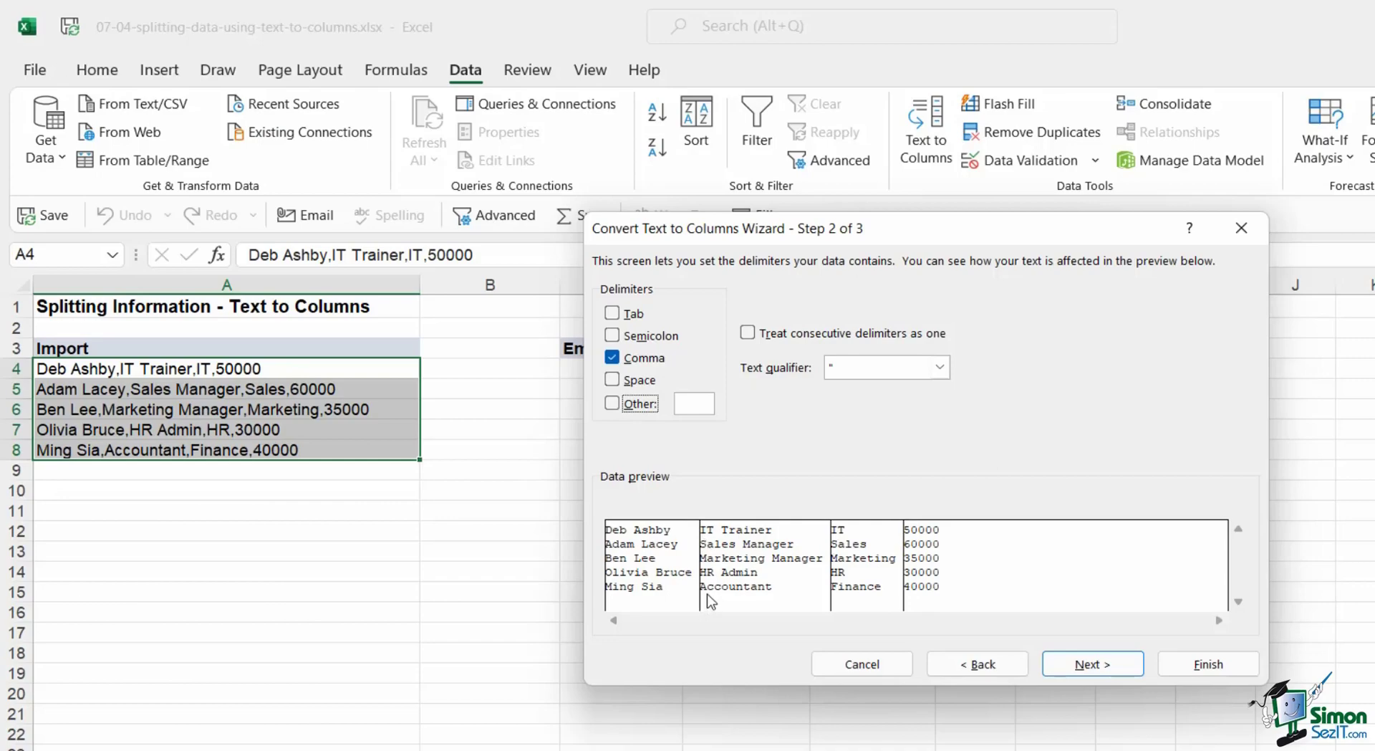
click(1093, 664)
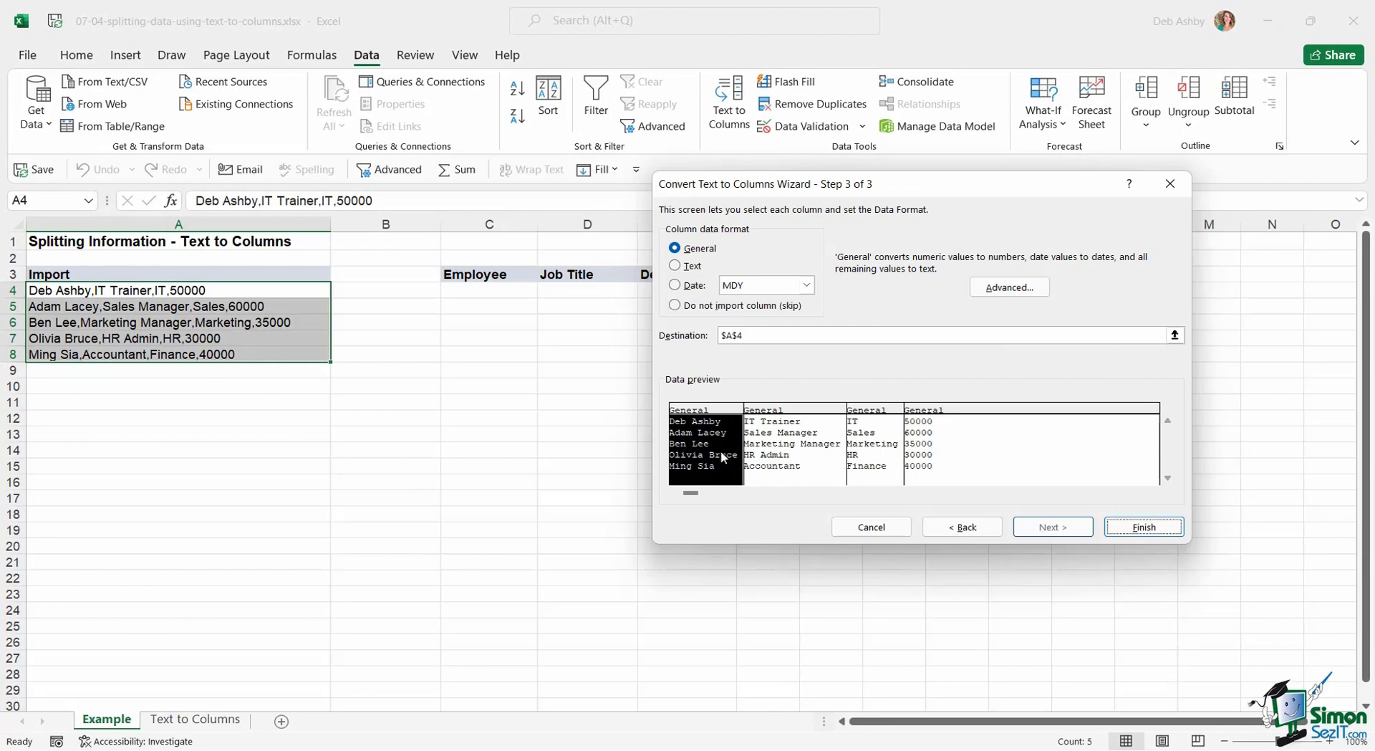
Set the destination of the split data to cell C4, keeping the General format, and complete the conversion.
click(781, 434)
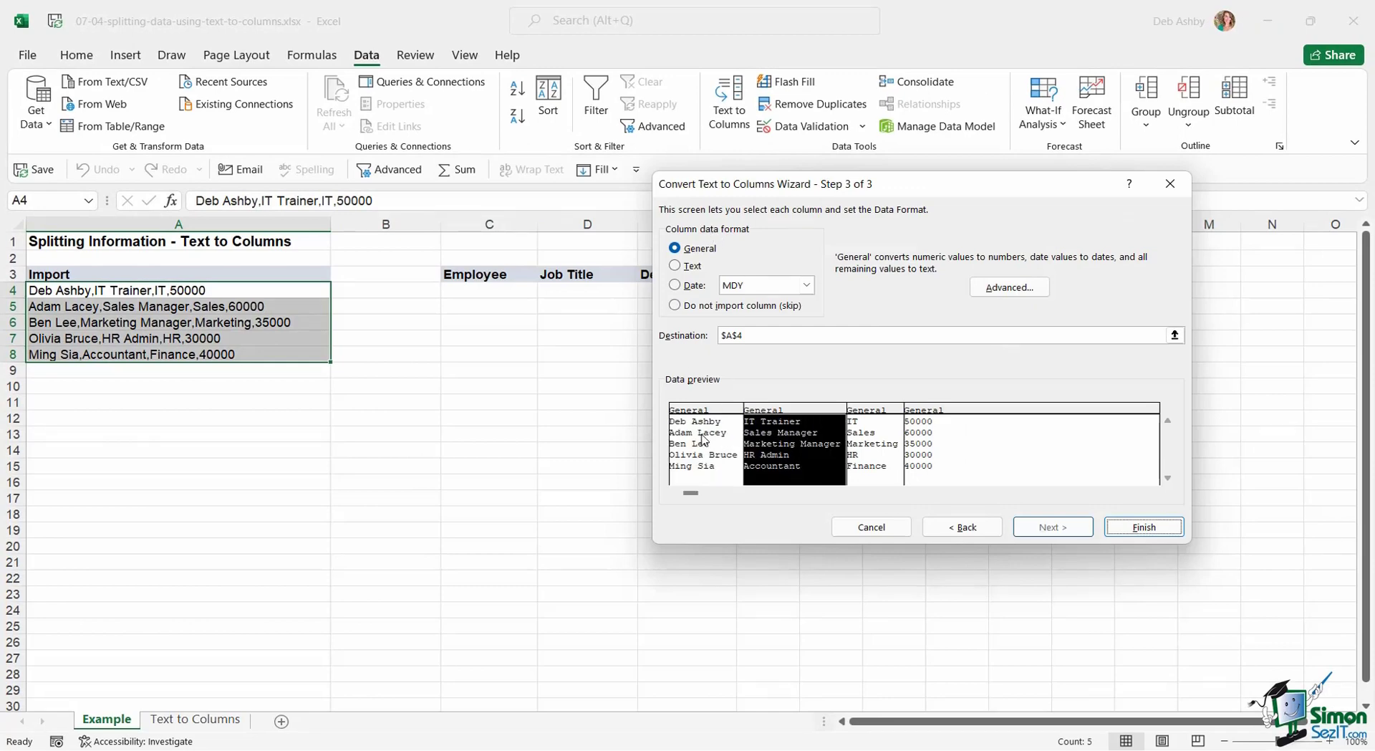
click(702, 439)
click(784, 444)
click(695, 445)
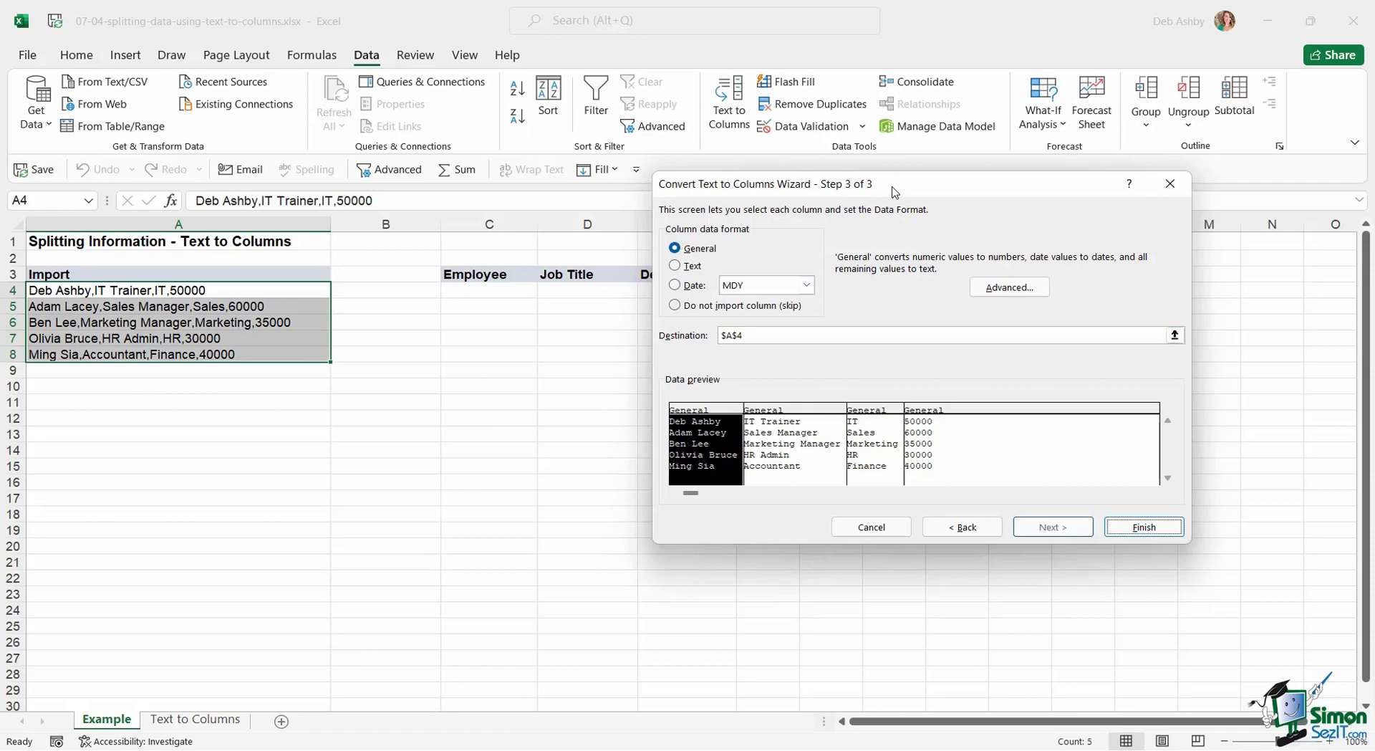
drag(893, 193, 977, 182)
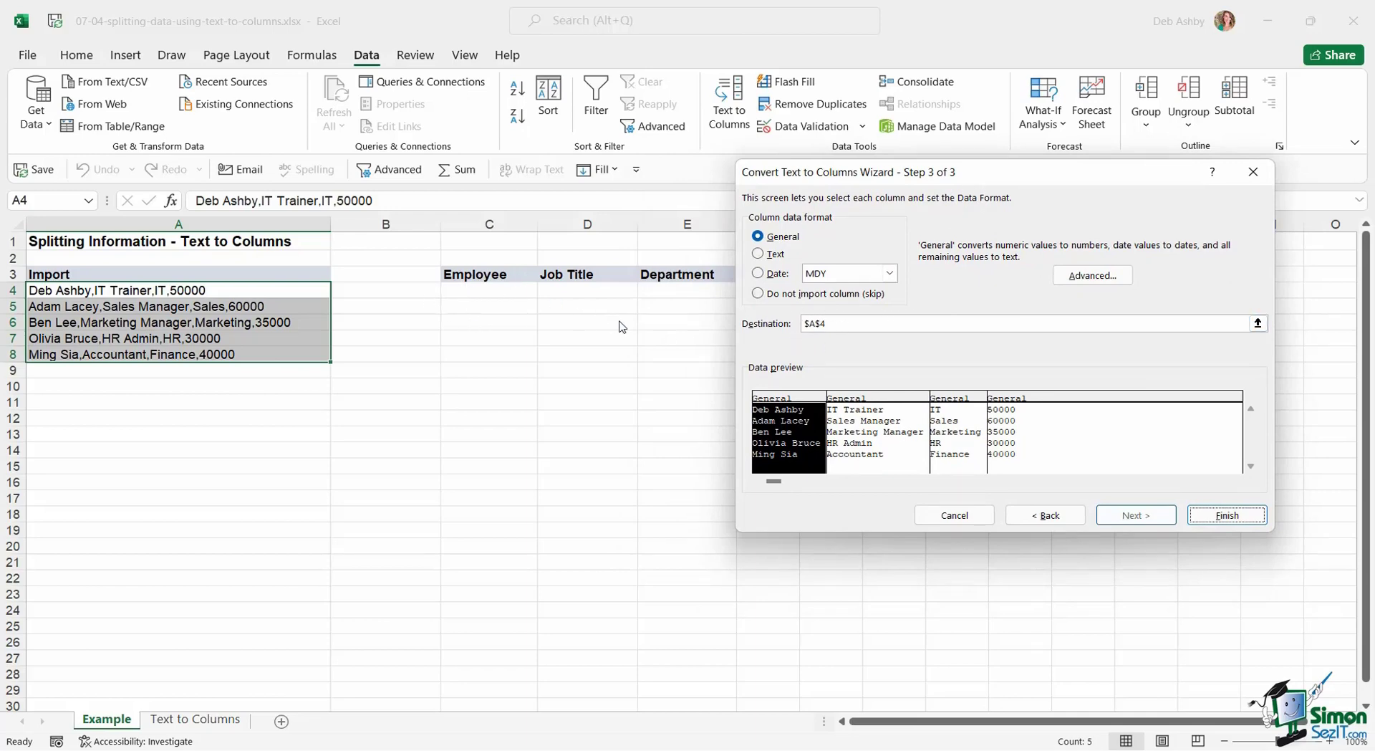
click(830, 323)
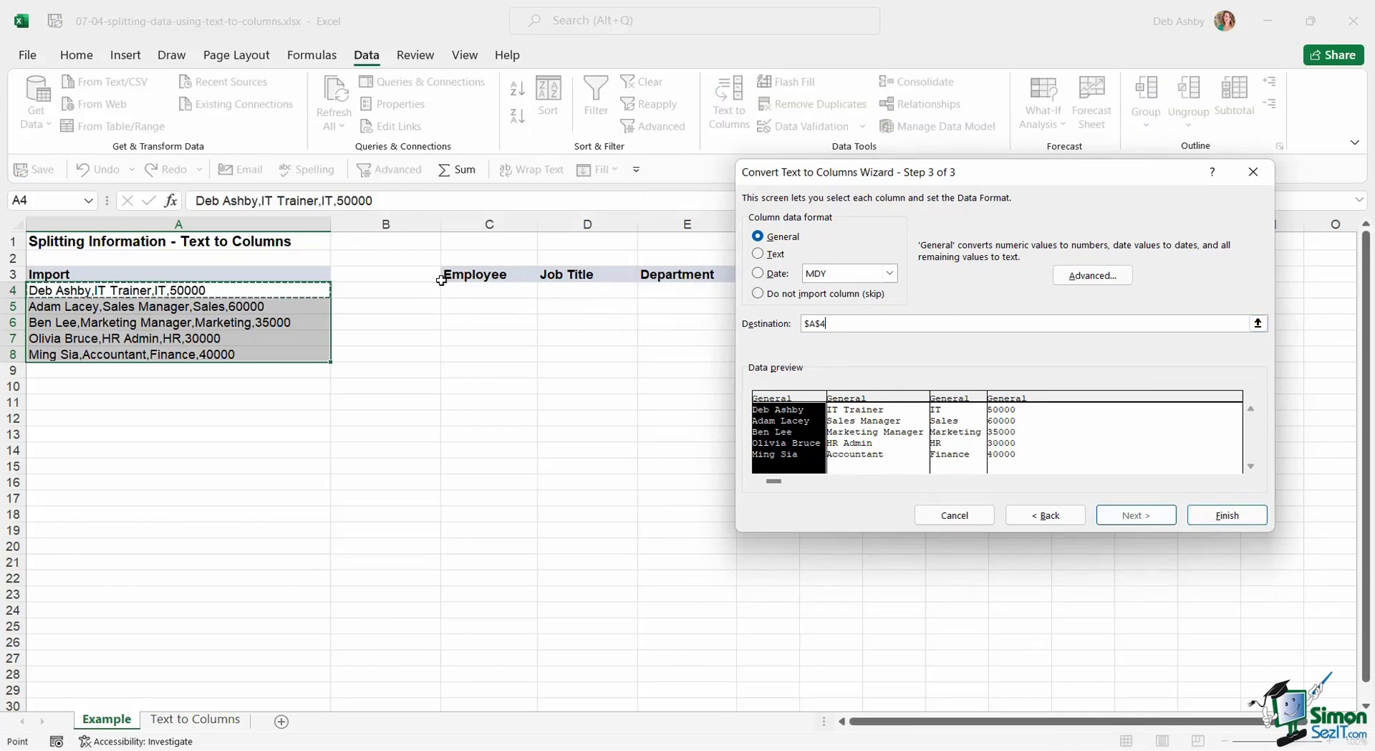
drag(837, 325, 790, 323)
key(BackSpace)
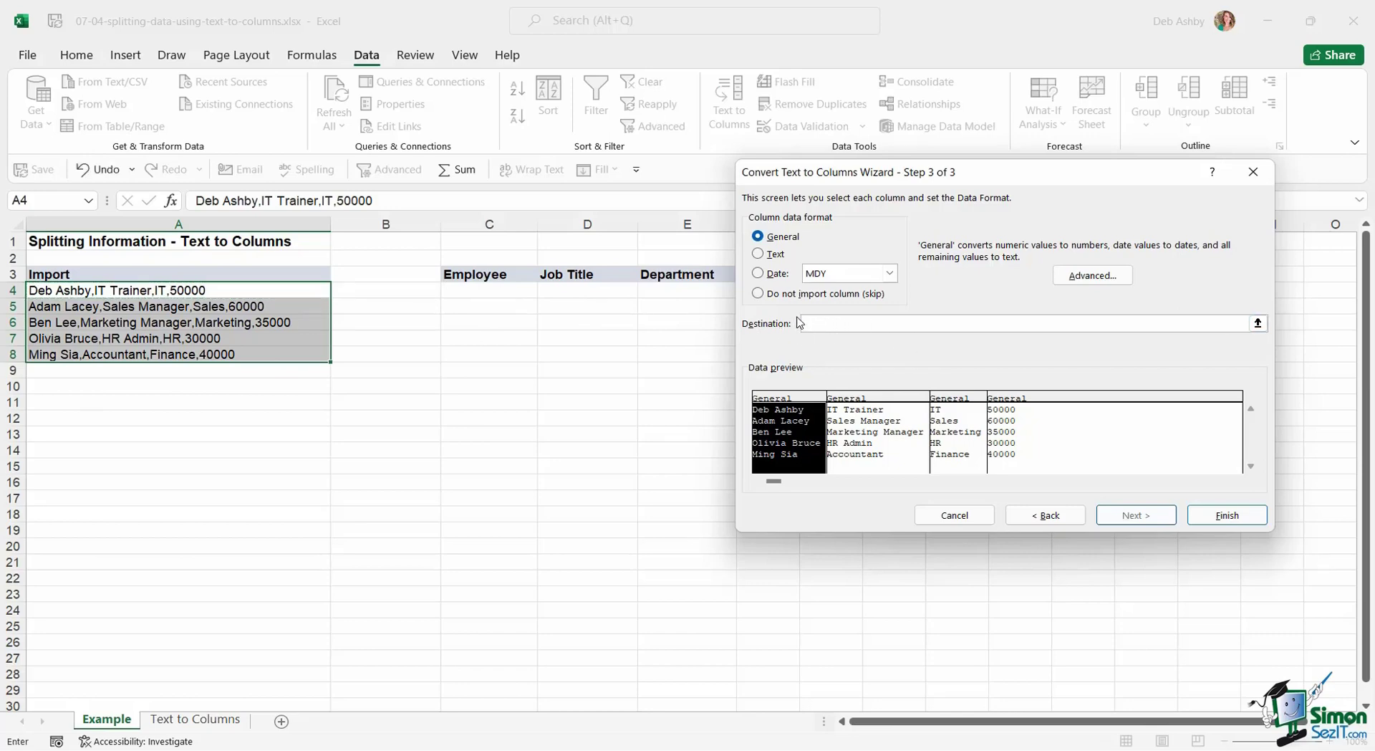
click(473, 290)
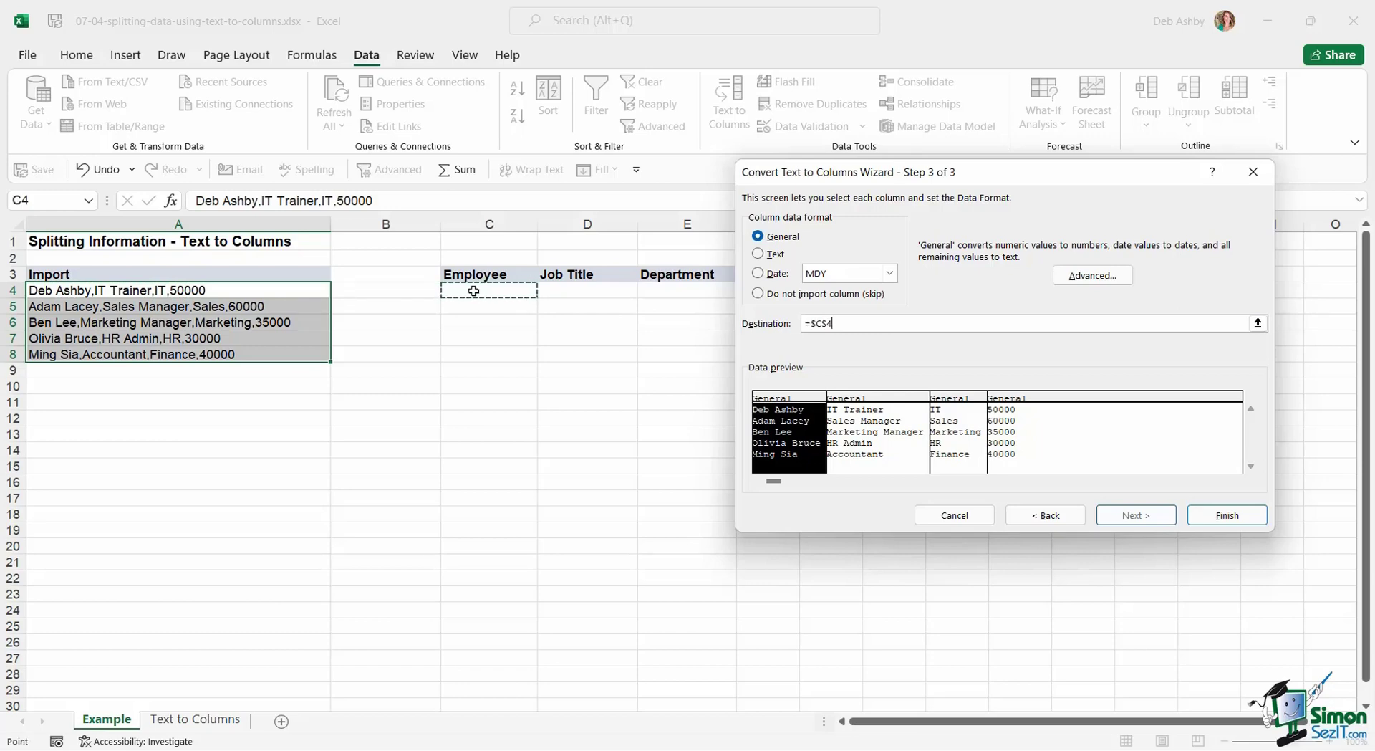
click(1215, 516)
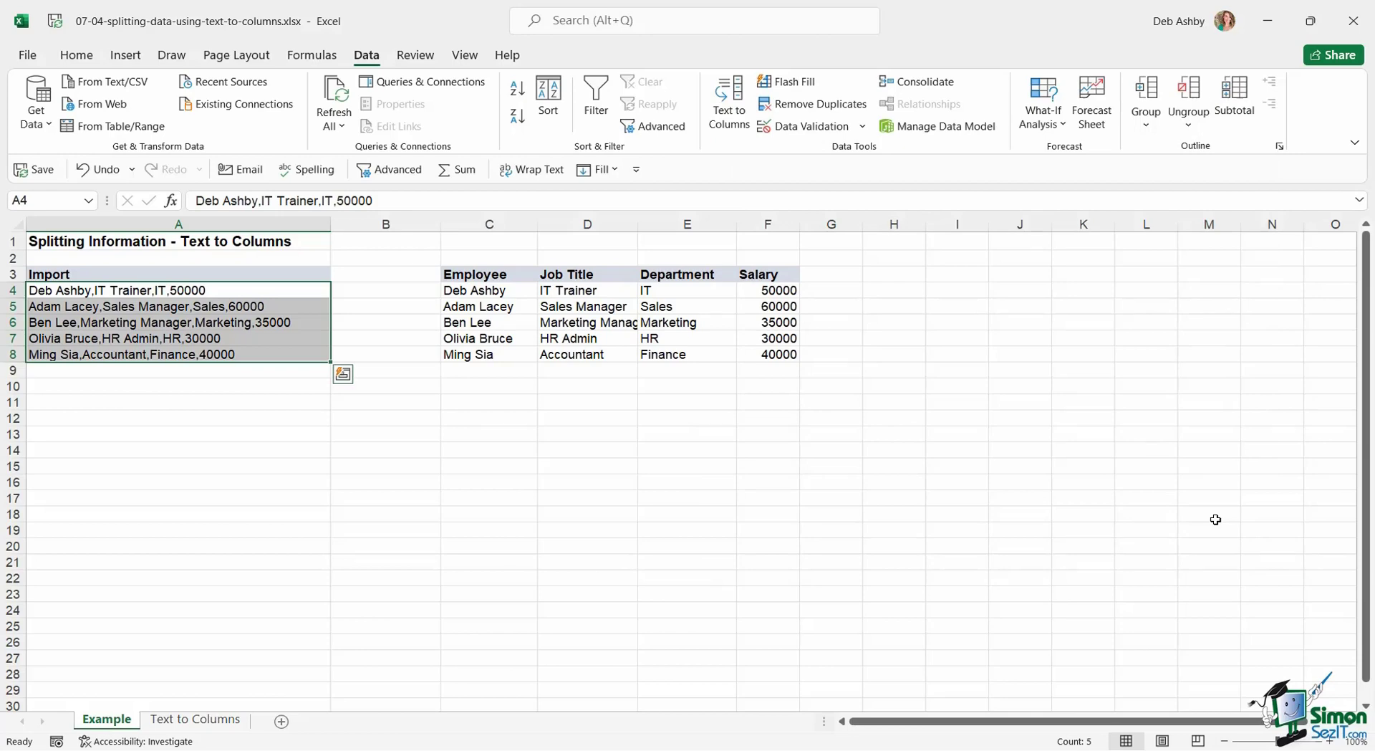
Check the split values in row 4 under Employee, Job Title, Department and Salary.
click(986, 416)
click(496, 294)
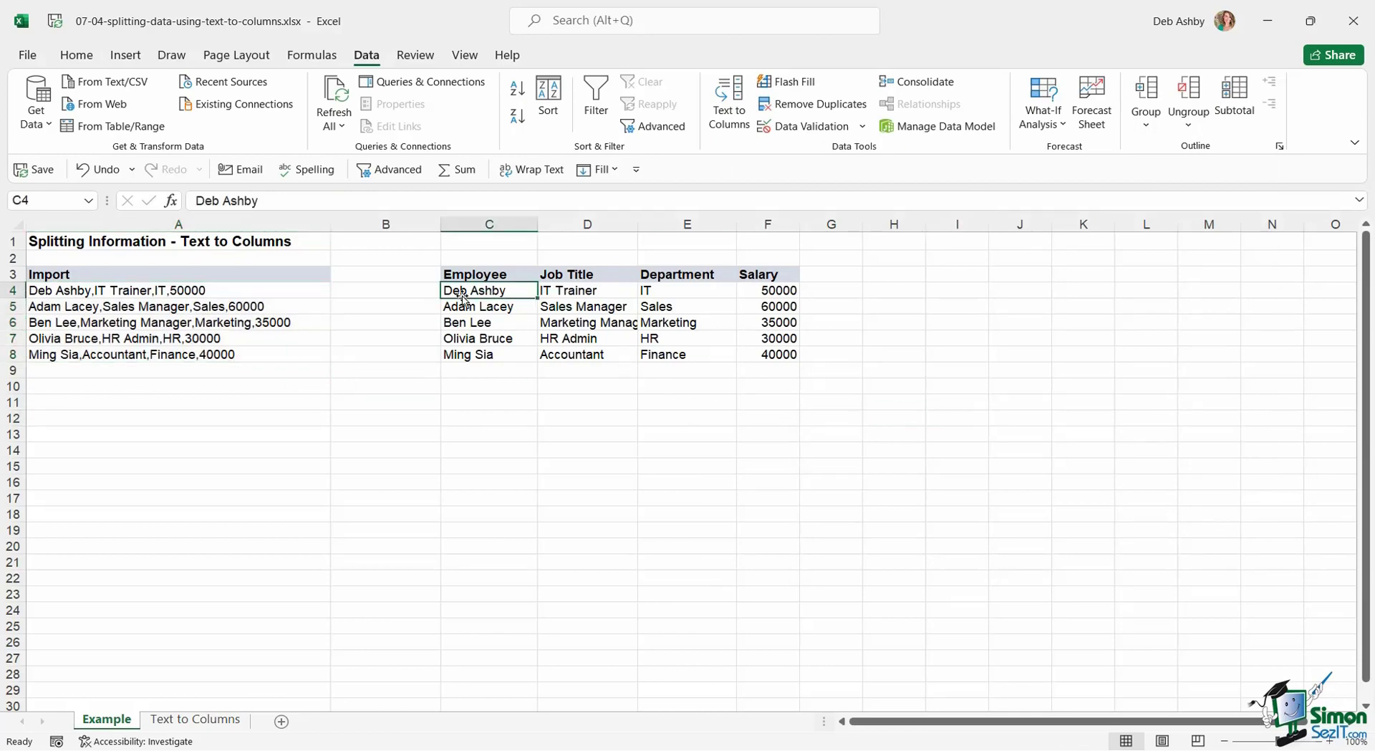
click(562, 292)
click(666, 293)
click(771, 294)
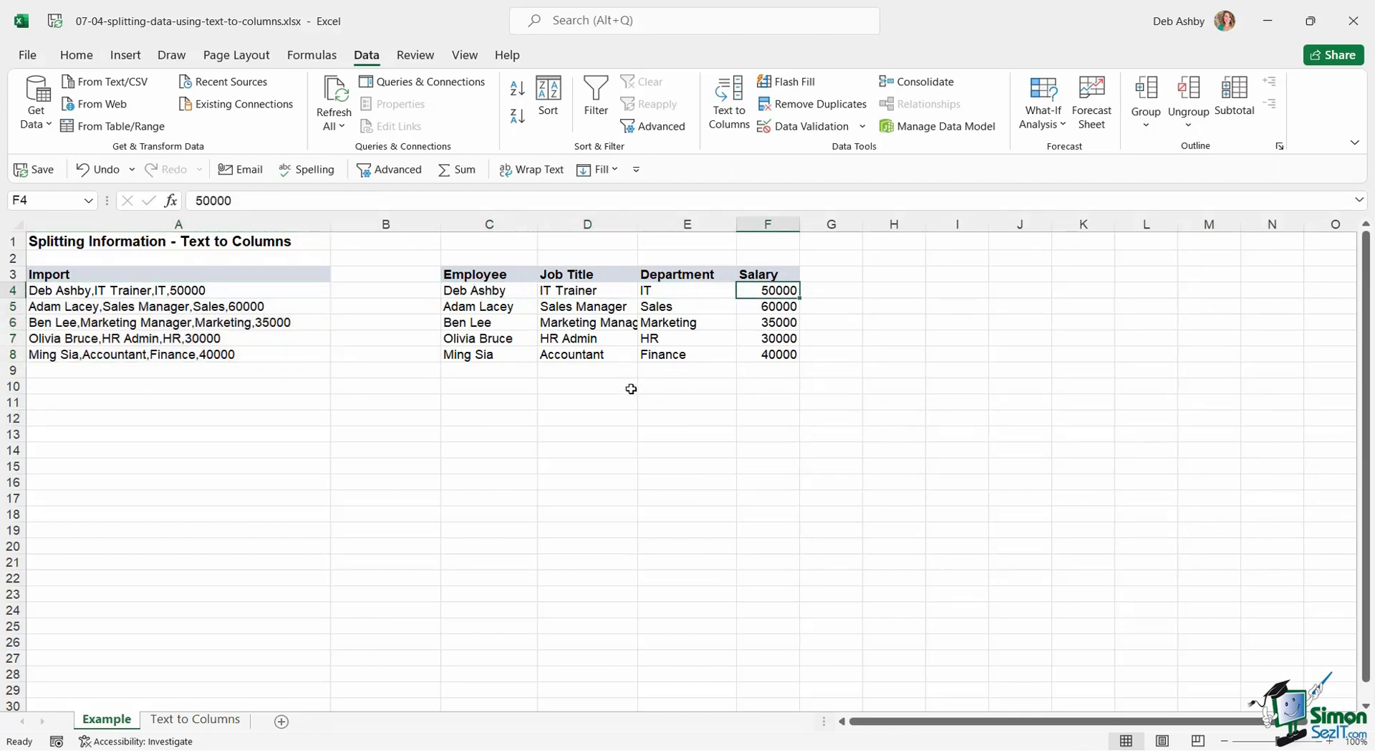
Apply the dollar accounting number format to the salaries in F4:F8.
drag(779, 296, 773, 352)
click(84, 57)
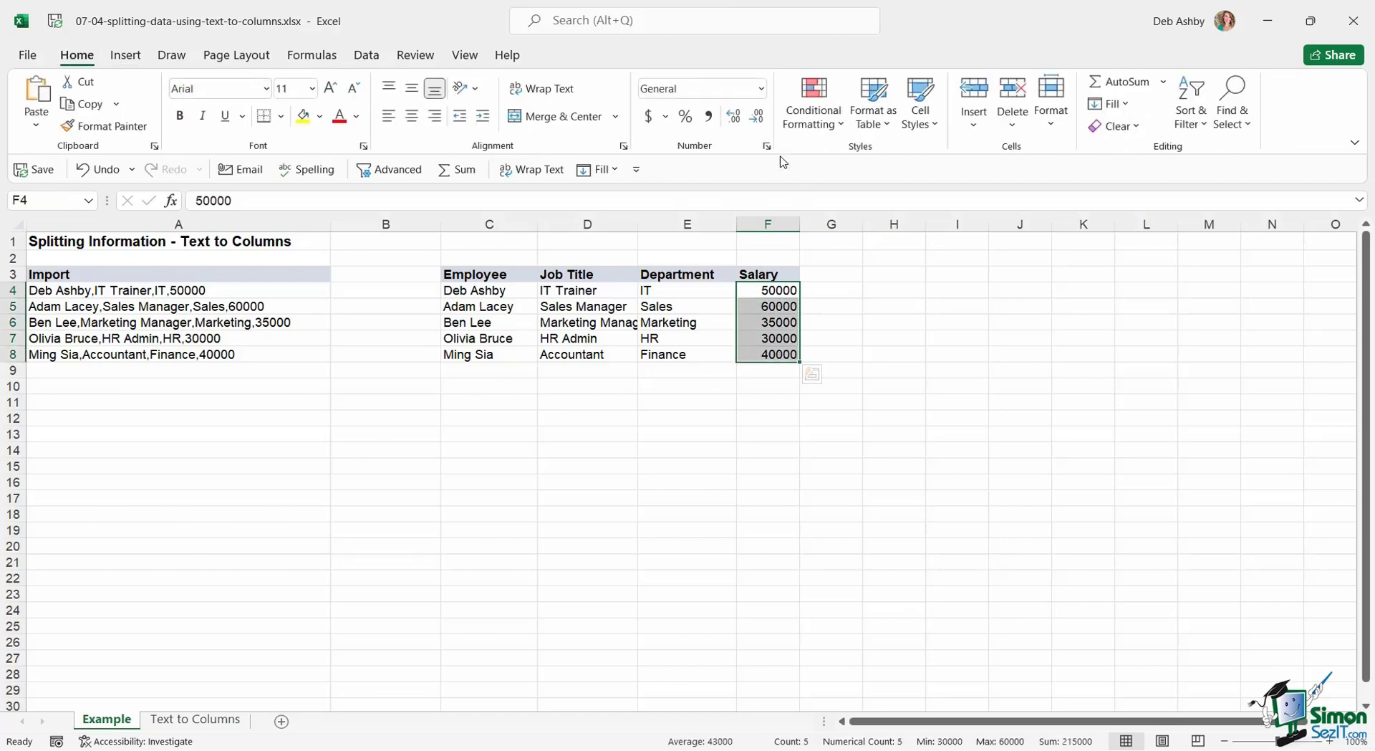
click(649, 116)
click(907, 338)
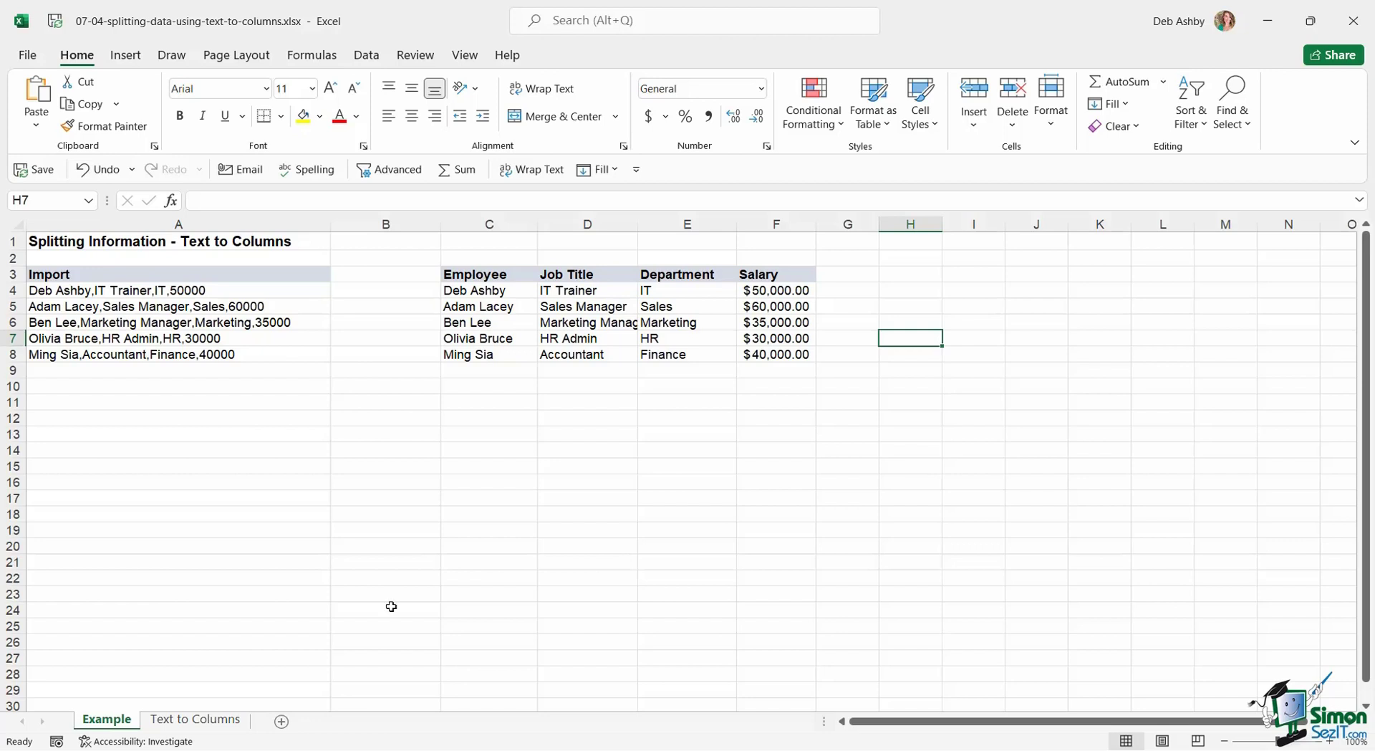
On the Text to Columns sheet, insert two blank columns between Country and Units Sold.
click(228, 729)
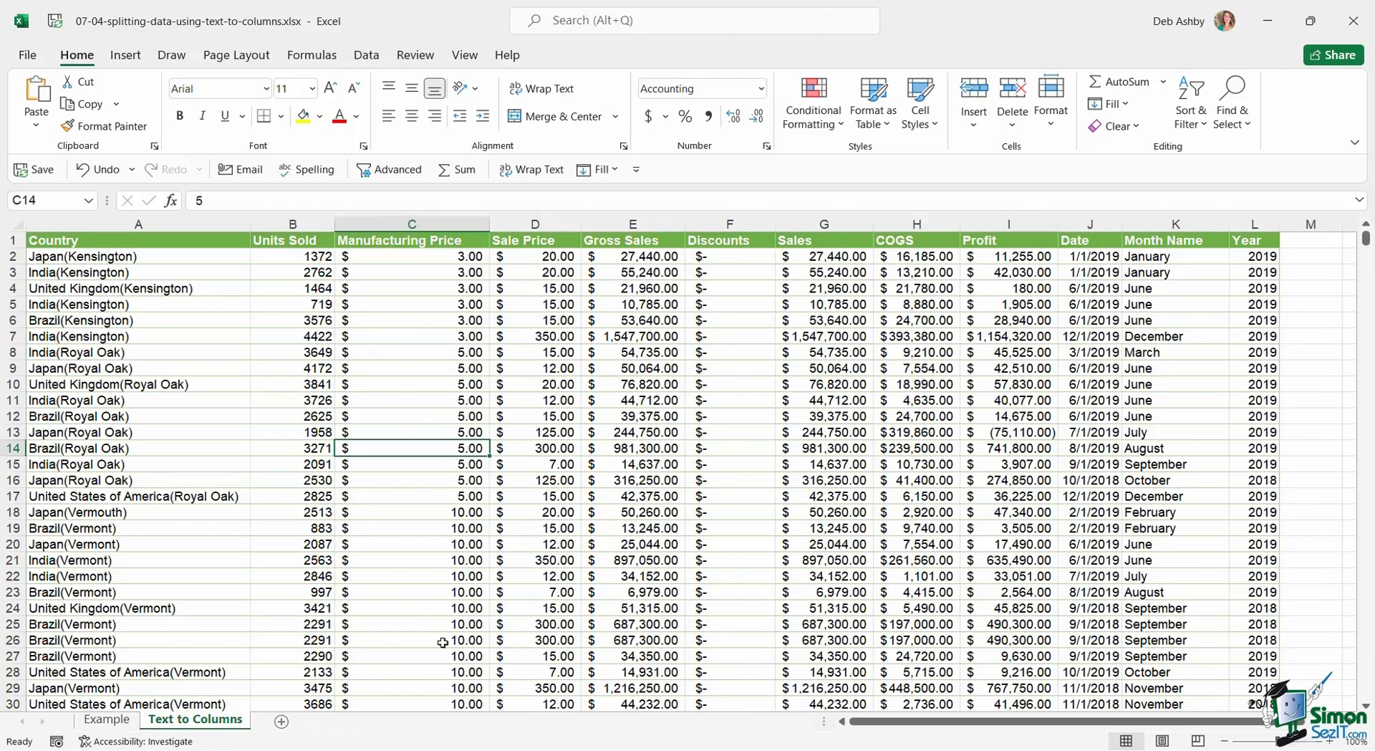
click(392, 381)
click(412, 301)
click(410, 270)
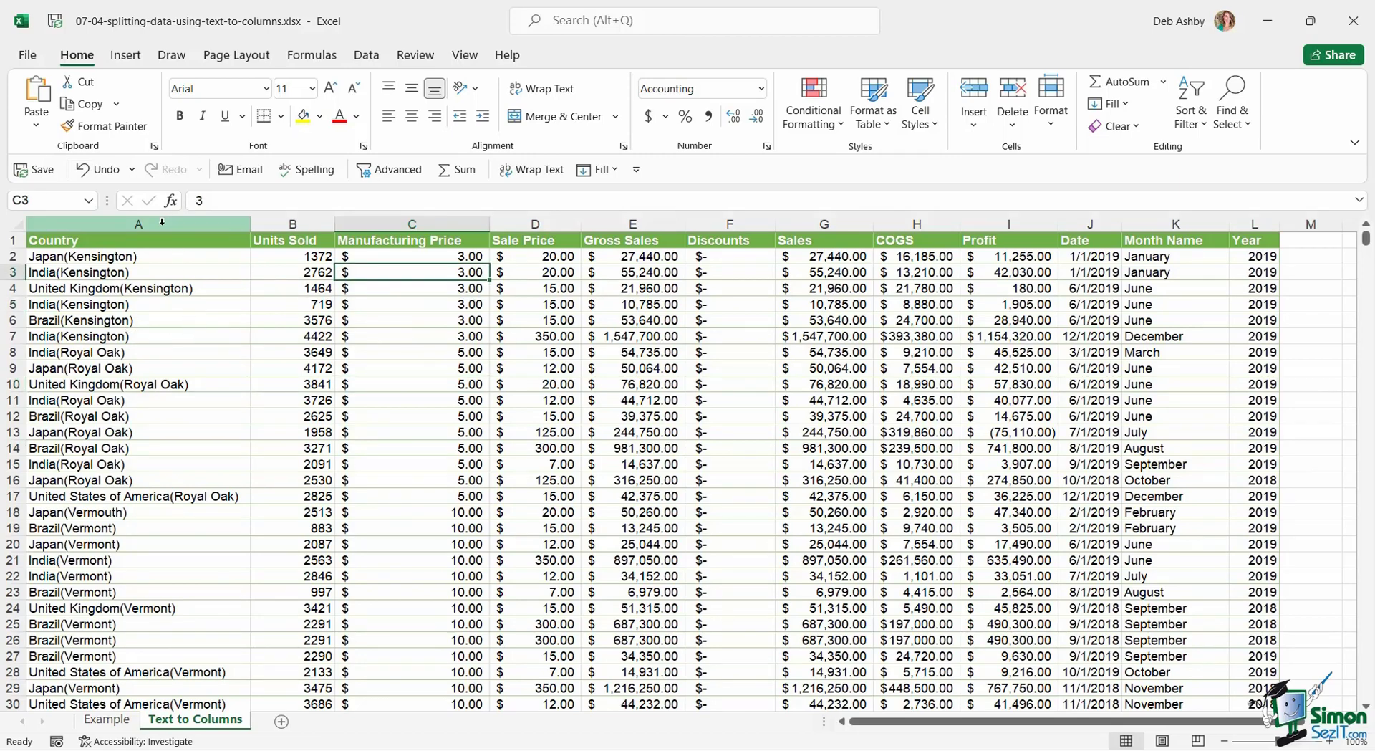
click(162, 223)
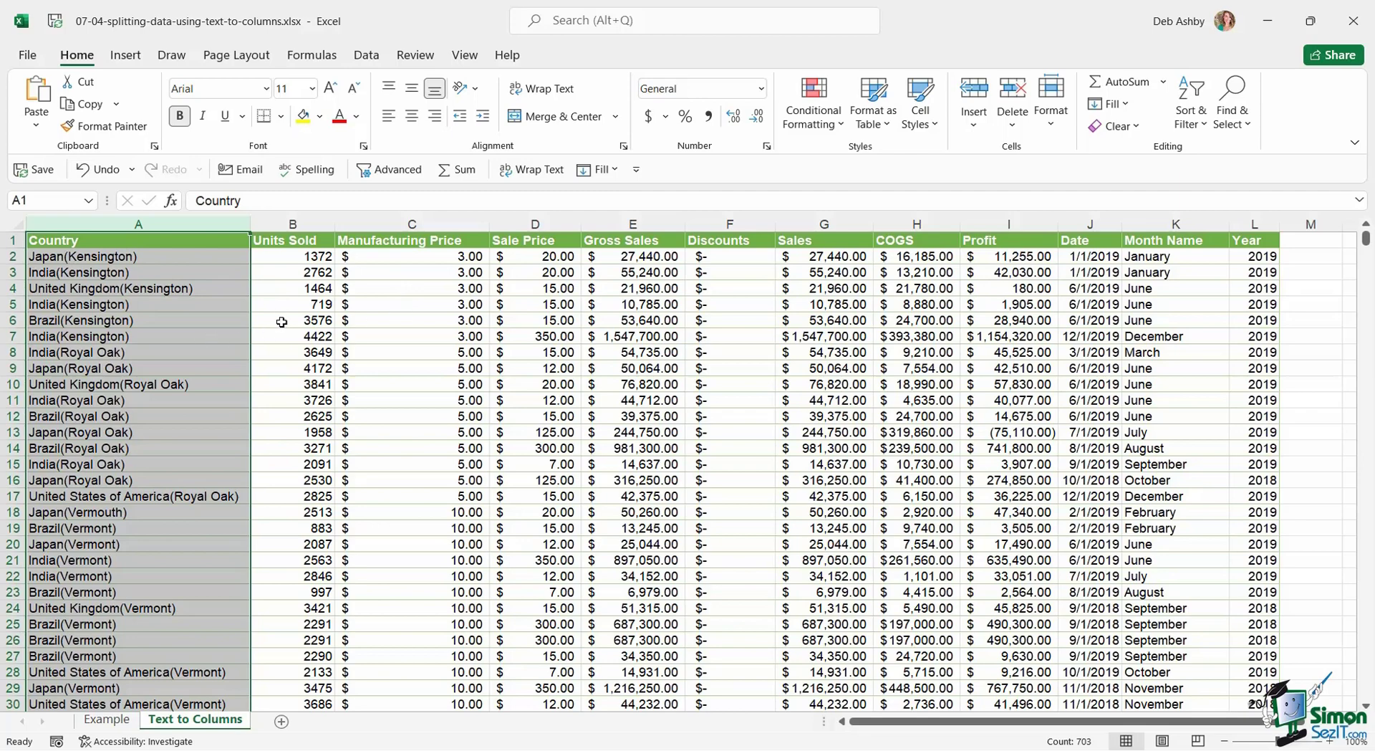
click(288, 223)
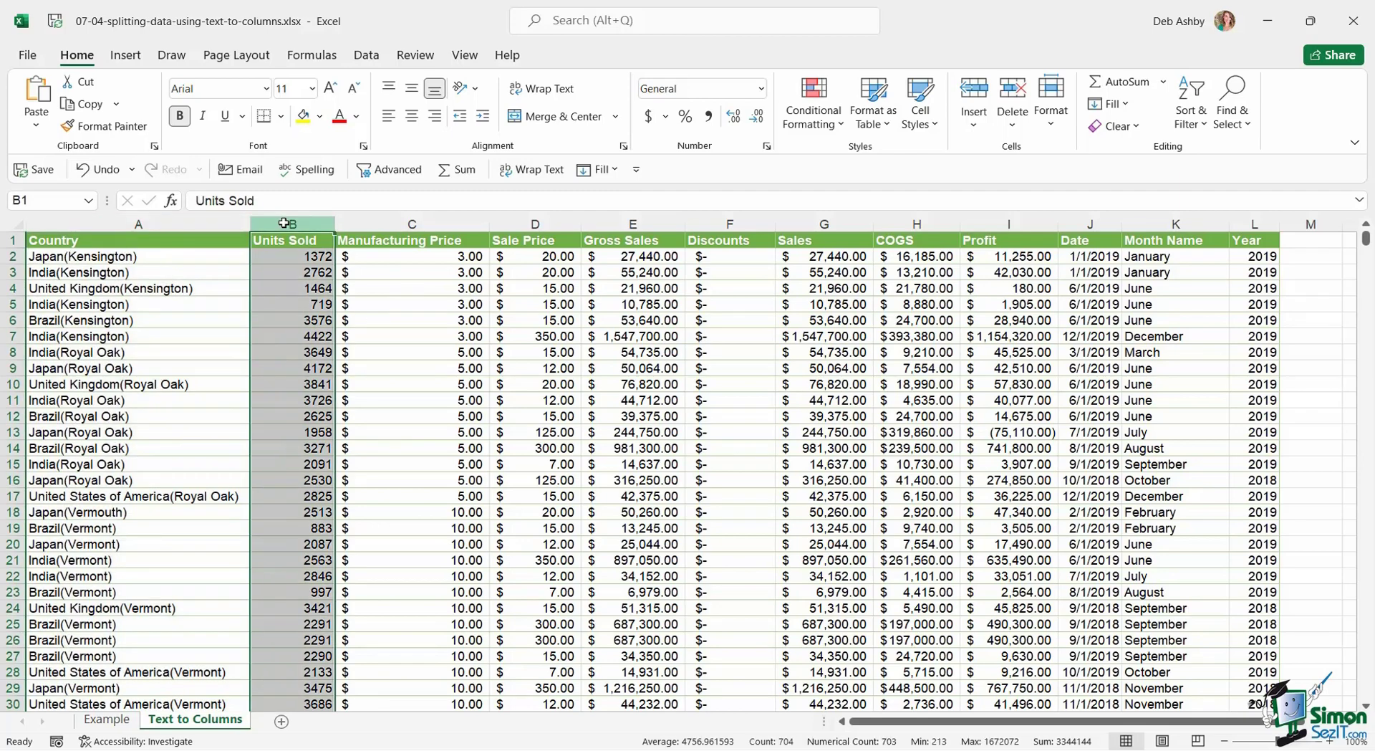
key(ctrl+shift+plus)
key(ctrl+shift+plus)
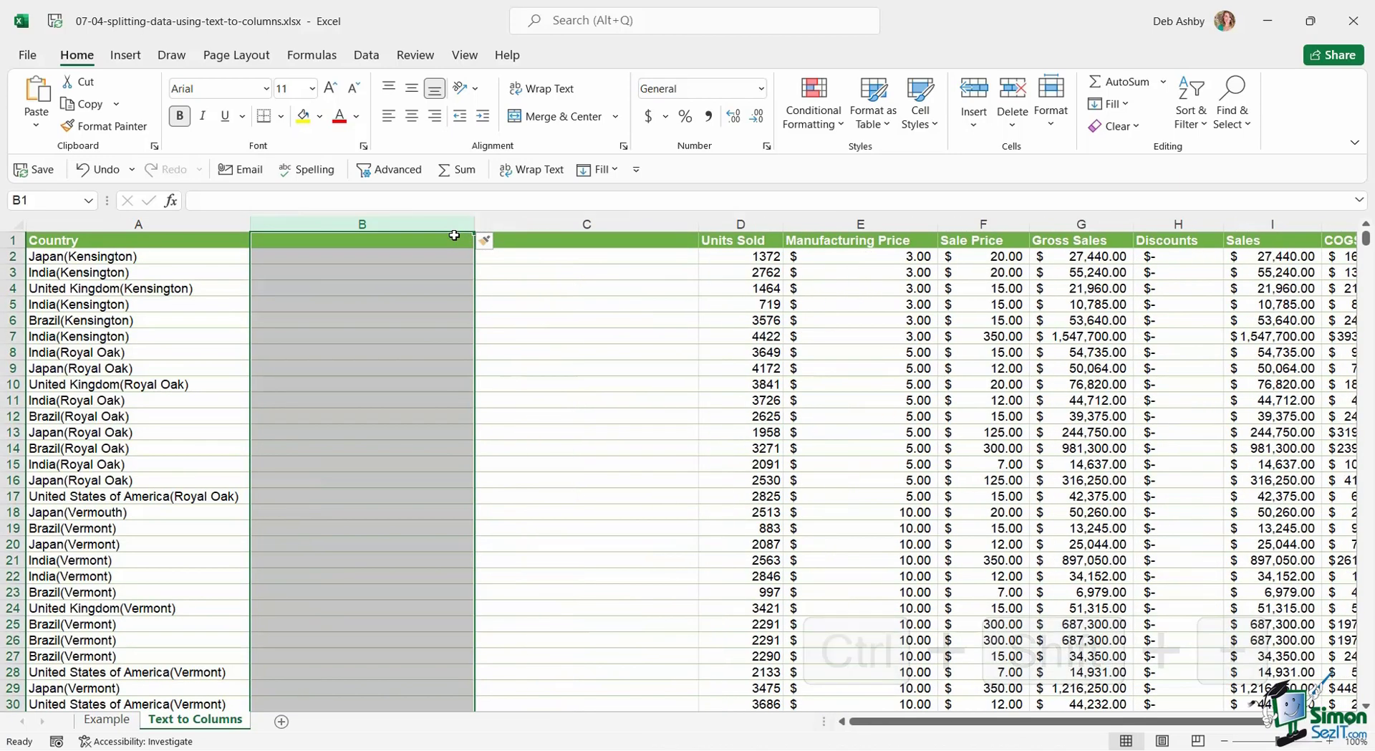
Enter the headers Country in B1 and Product in C1 for the two new columns.
click(415, 240)
text(Country)
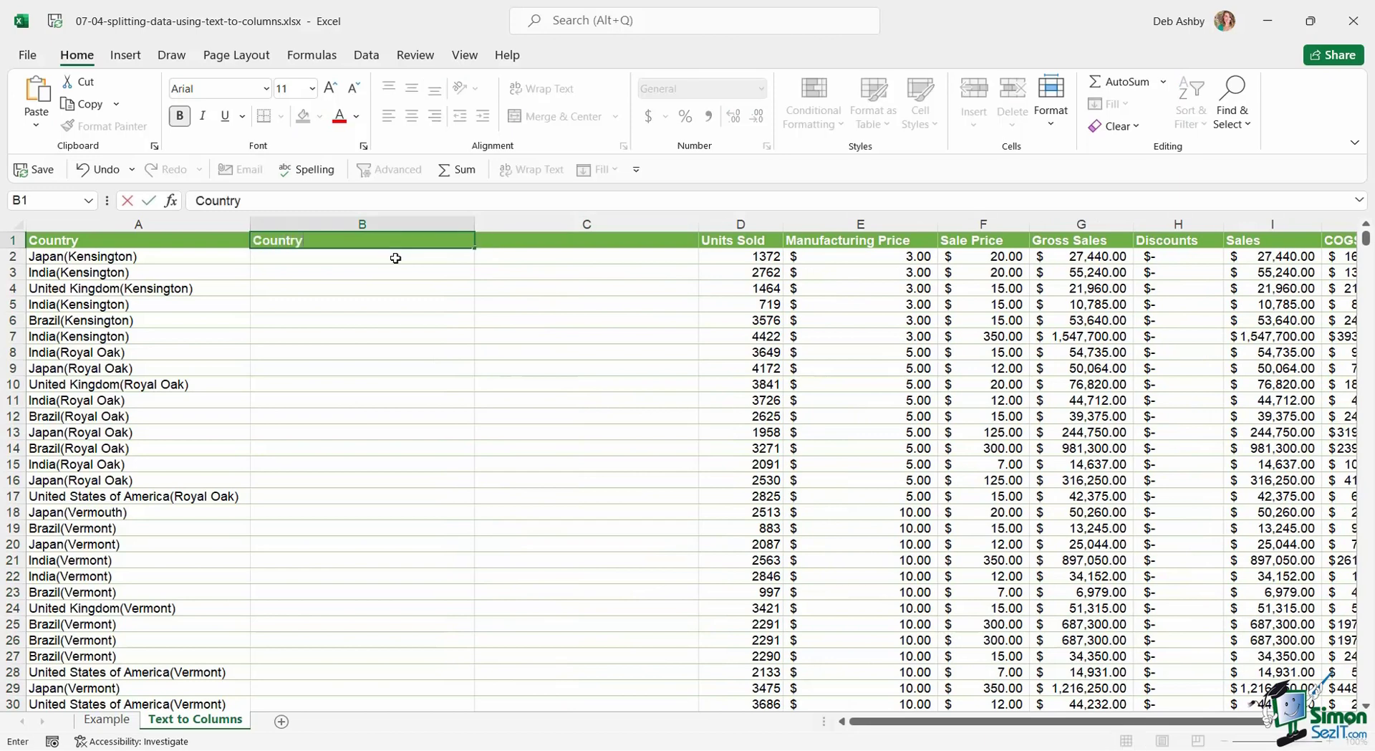
key(Tab)
text(Product)
click(486, 366)
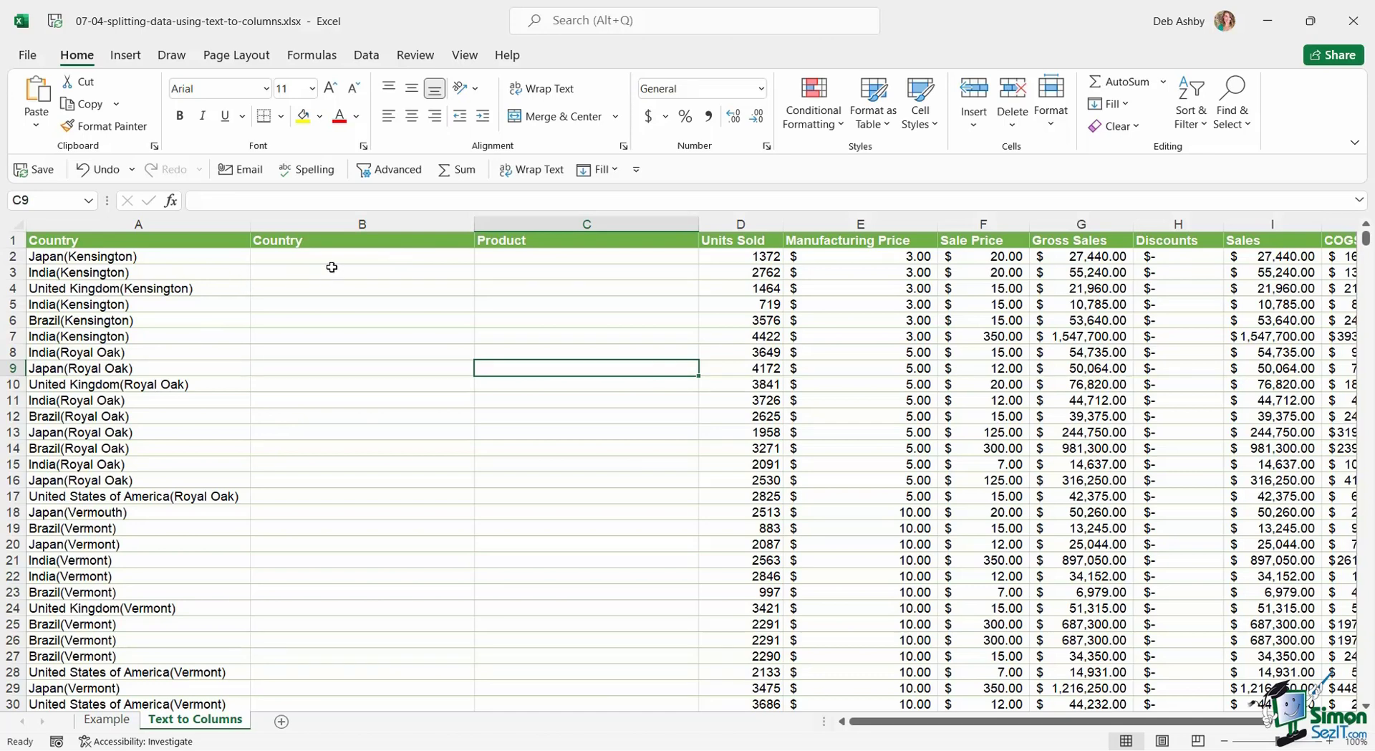
Start Text to Columns on the combined country and product entries from A2 to the end of the column, as delimited data.
click(176, 258)
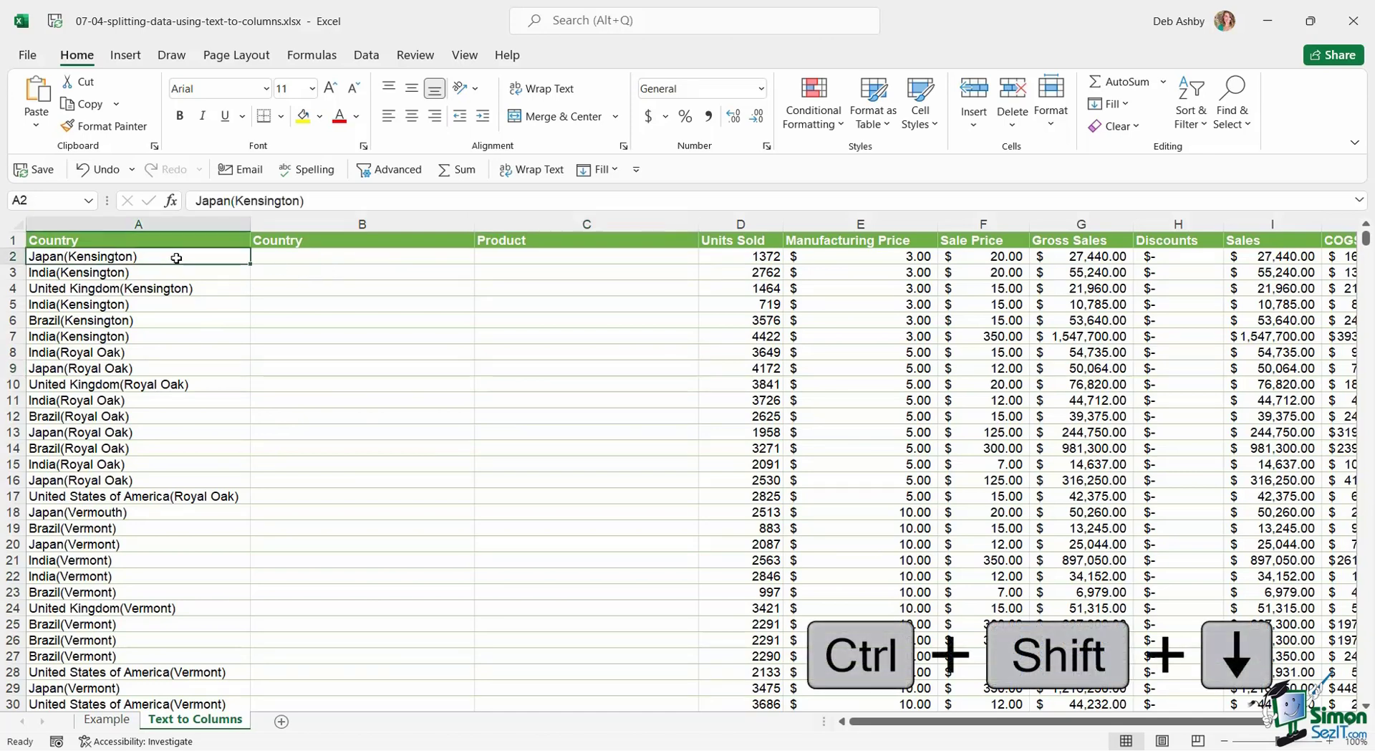
key(ctrl+shift+Down)
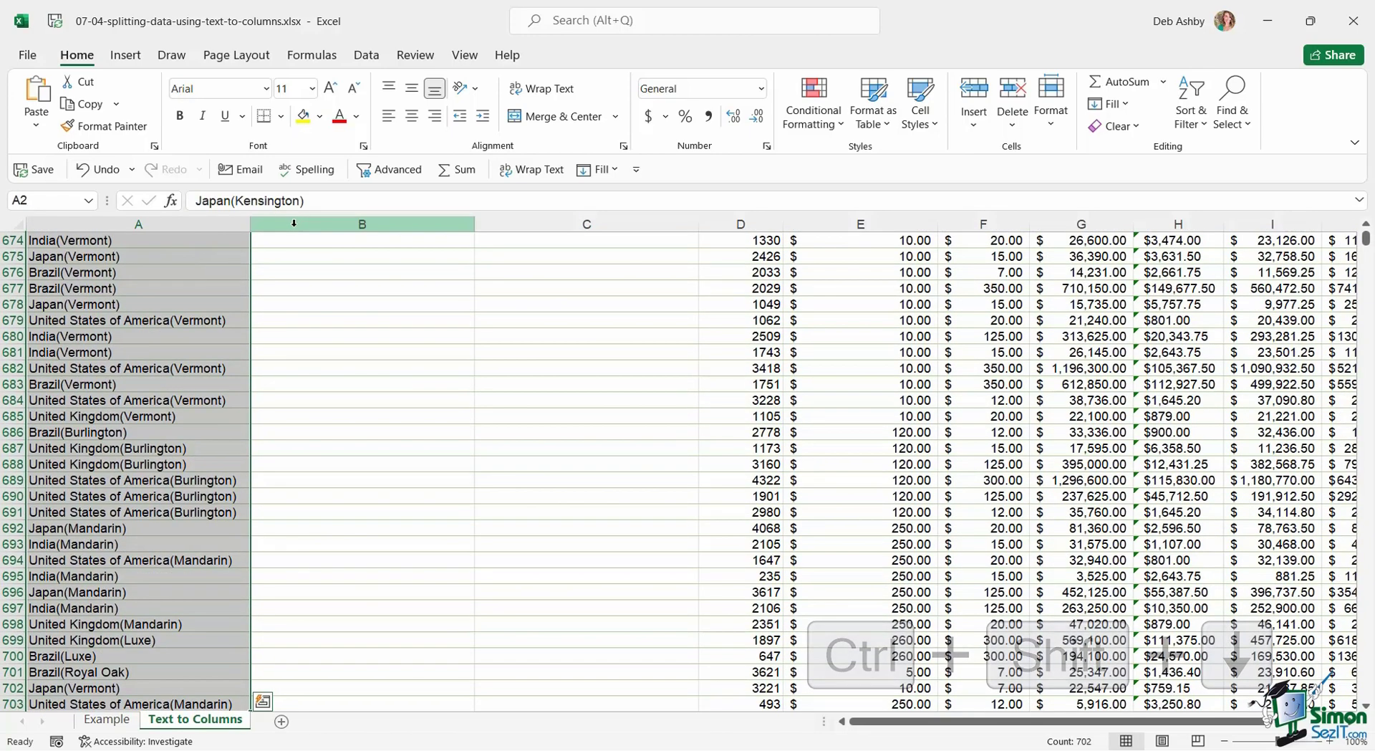
click(367, 55)
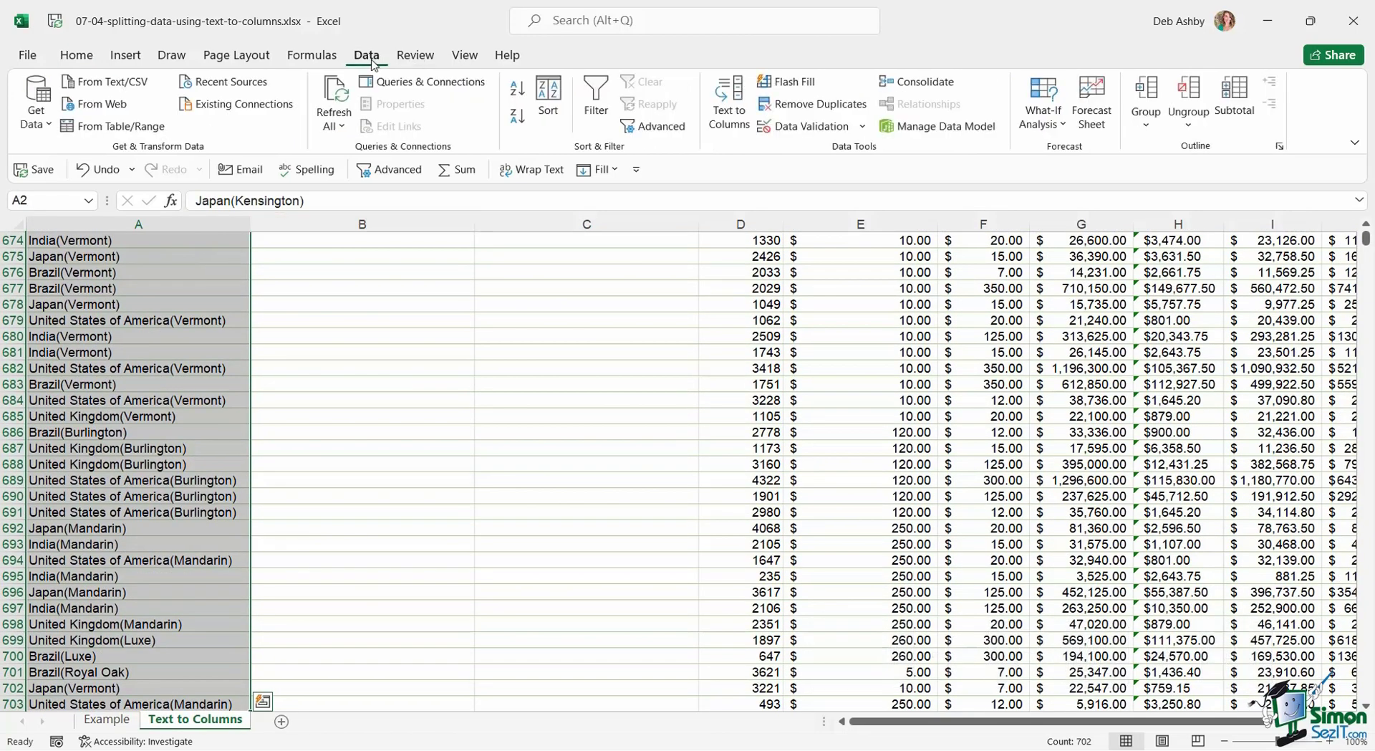
click(729, 107)
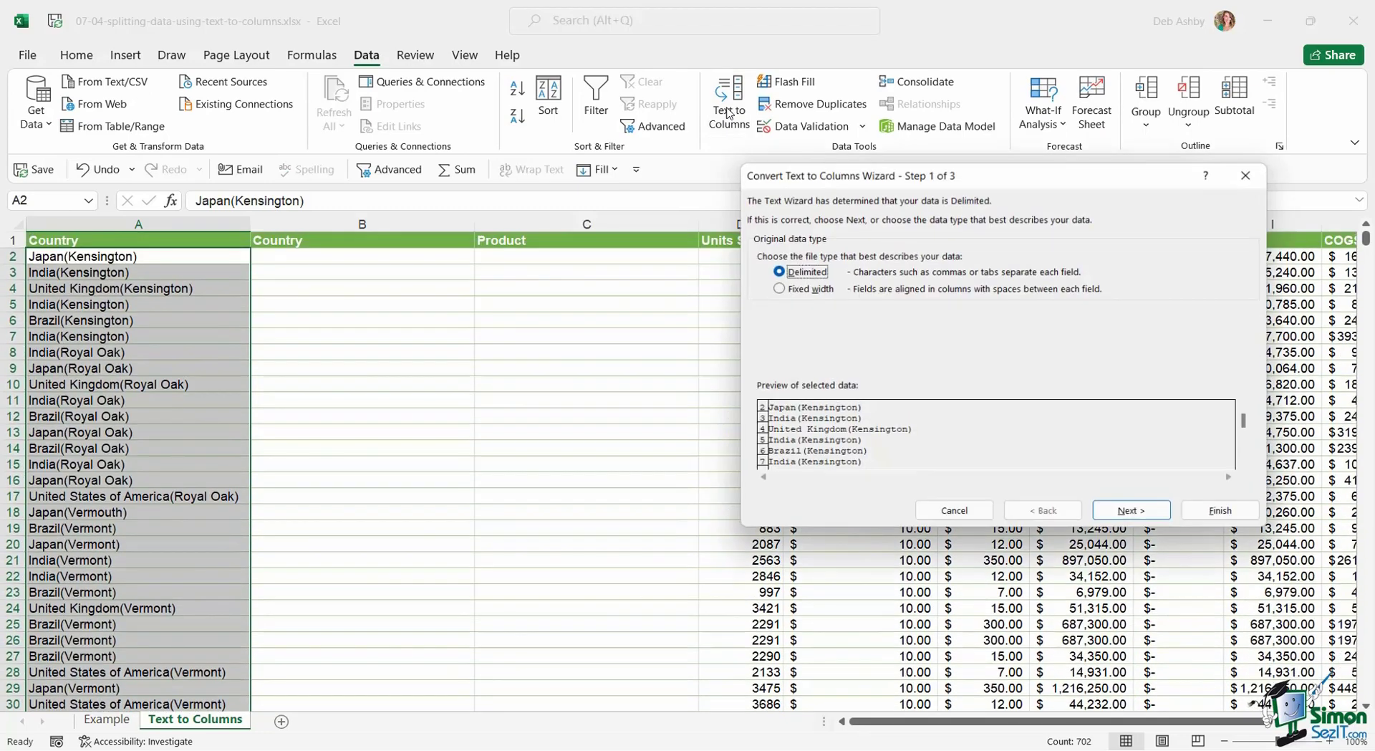
drag(853, 180, 576, 162)
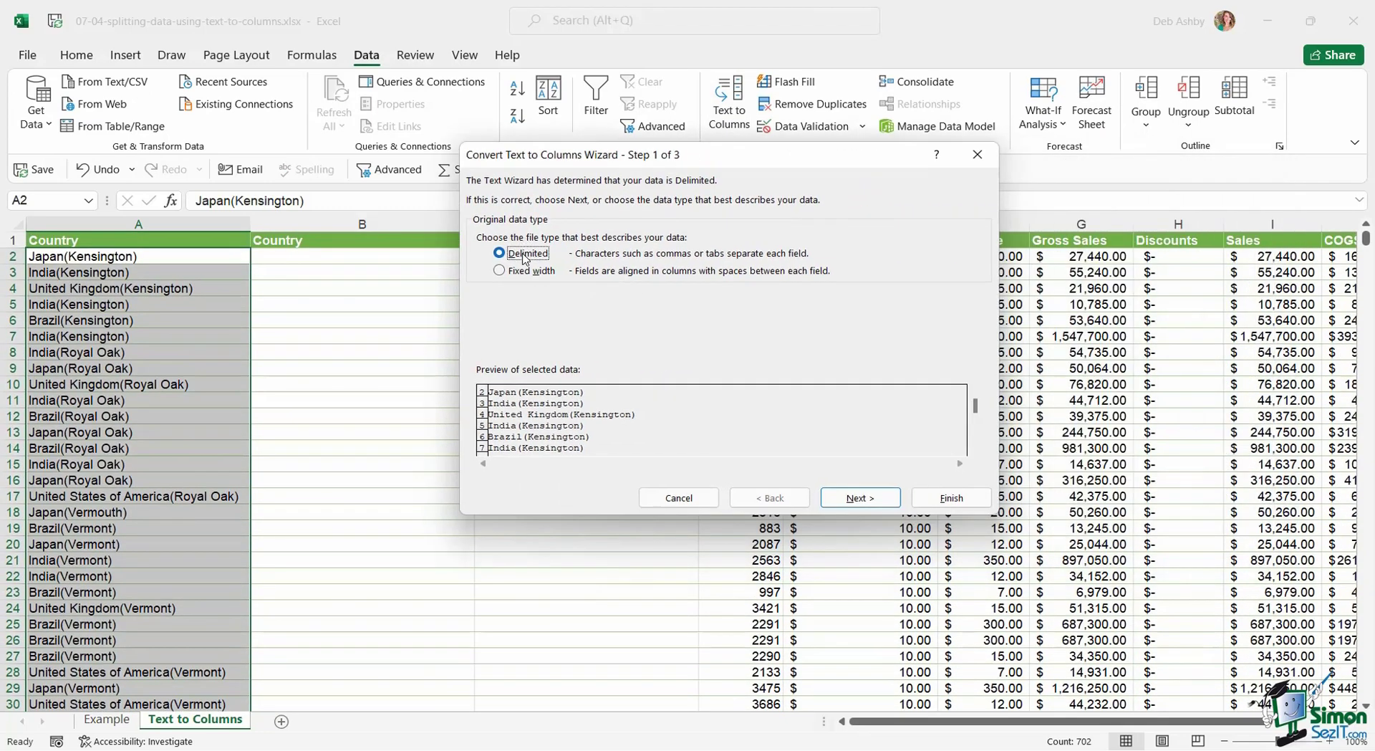
click(848, 498)
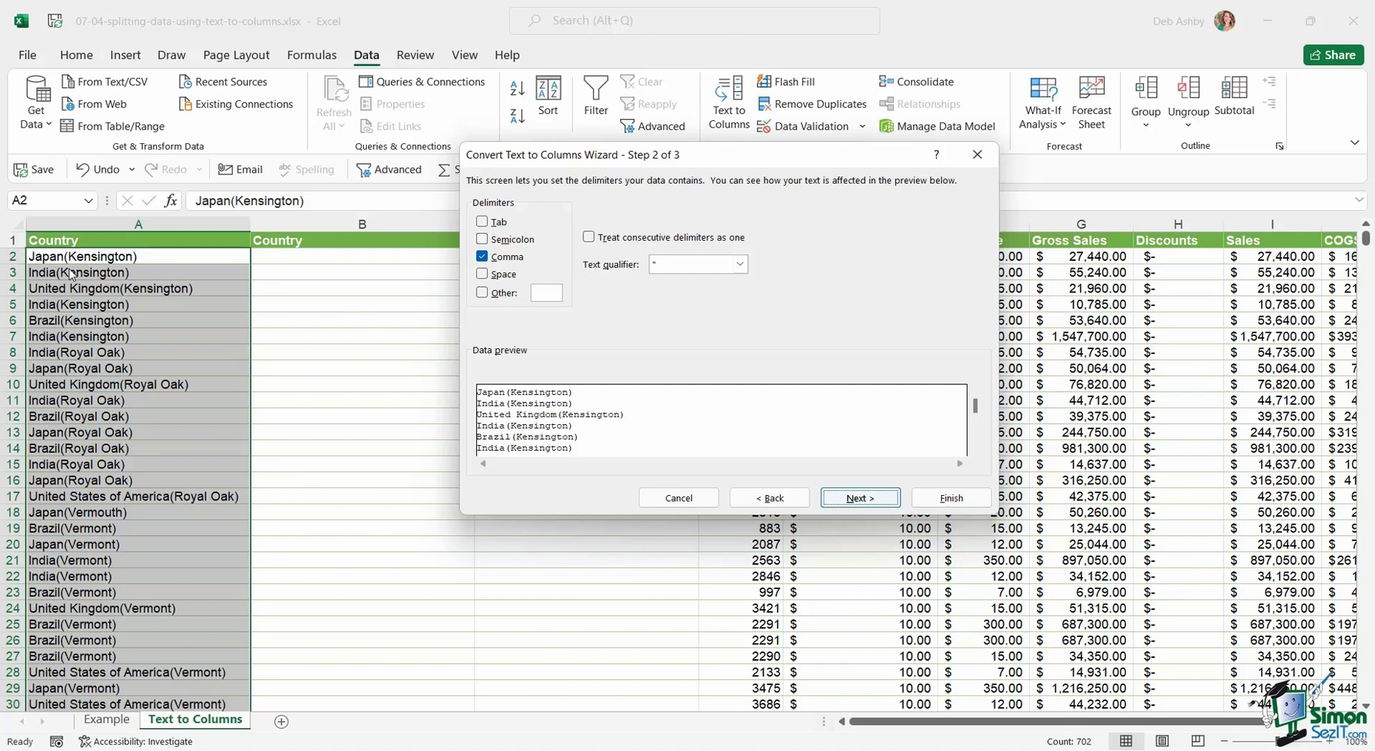
Replace the comma delimiter with a custom opening bracket "(" as the split character.
click(484, 259)
click(493, 299)
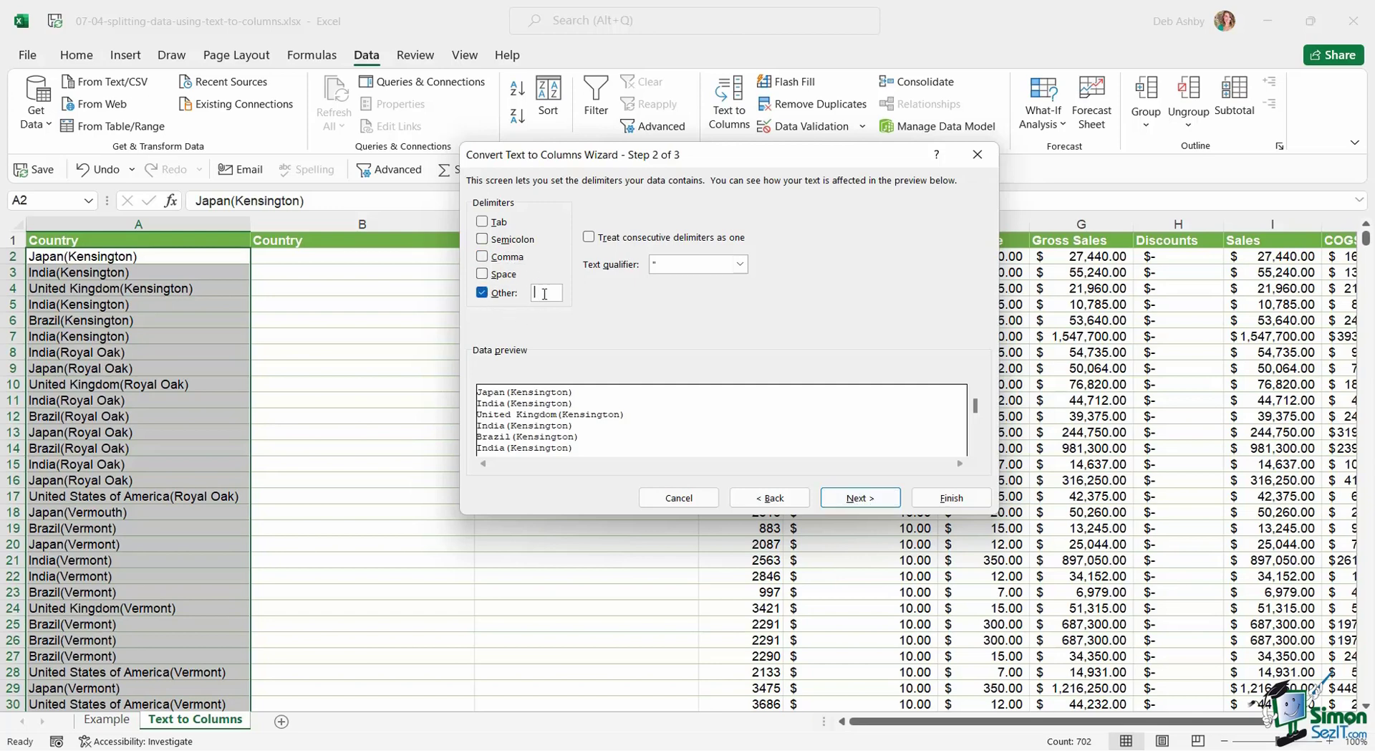
text(()
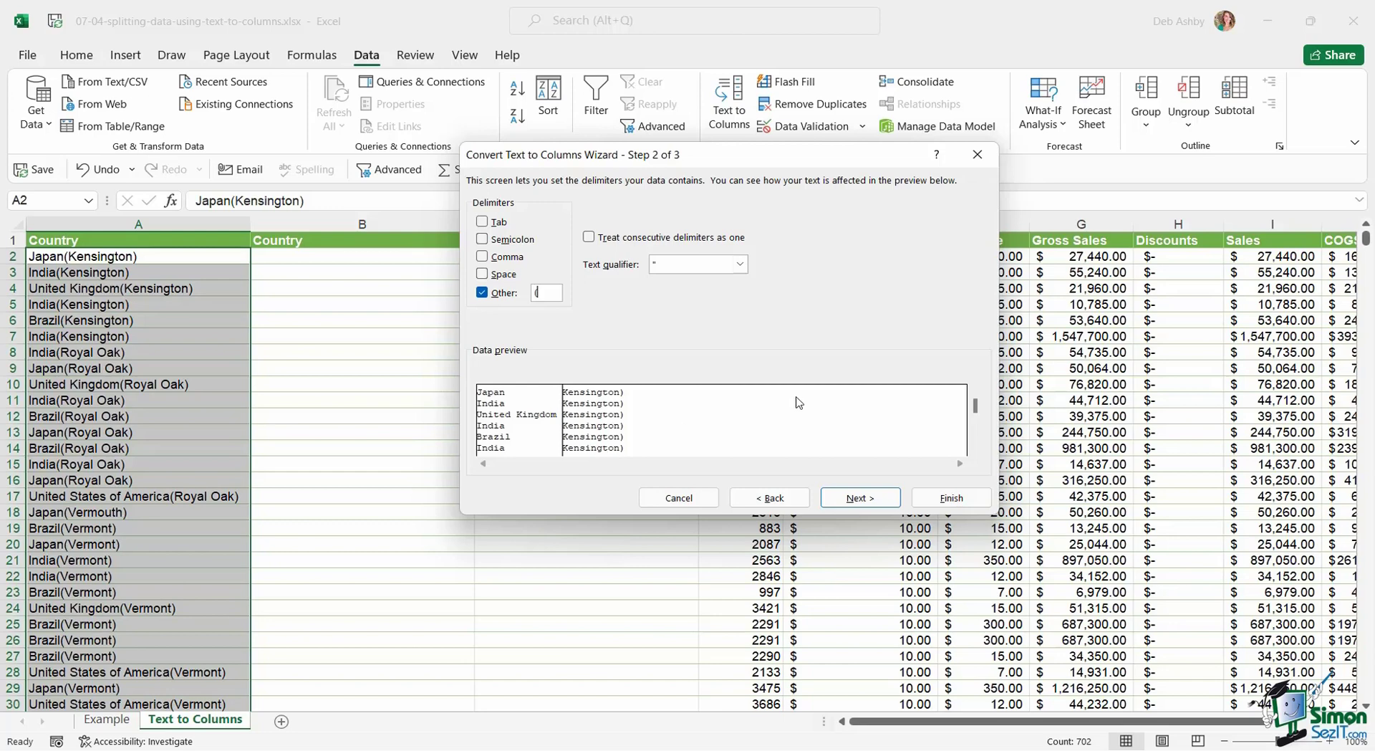
click(874, 499)
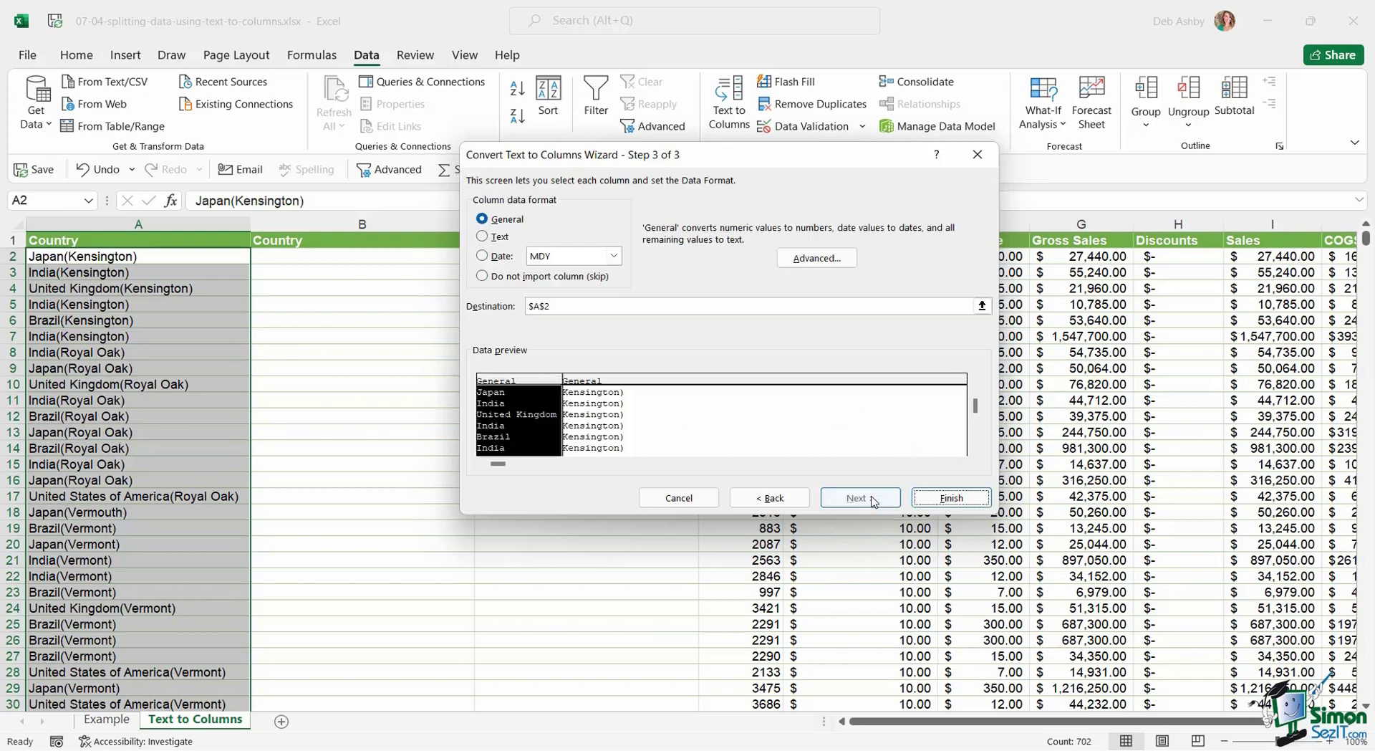
Set the split destination to cell B2 and complete the conversion, allowing existing data to be replaced.
drag(549, 306, 518, 308)
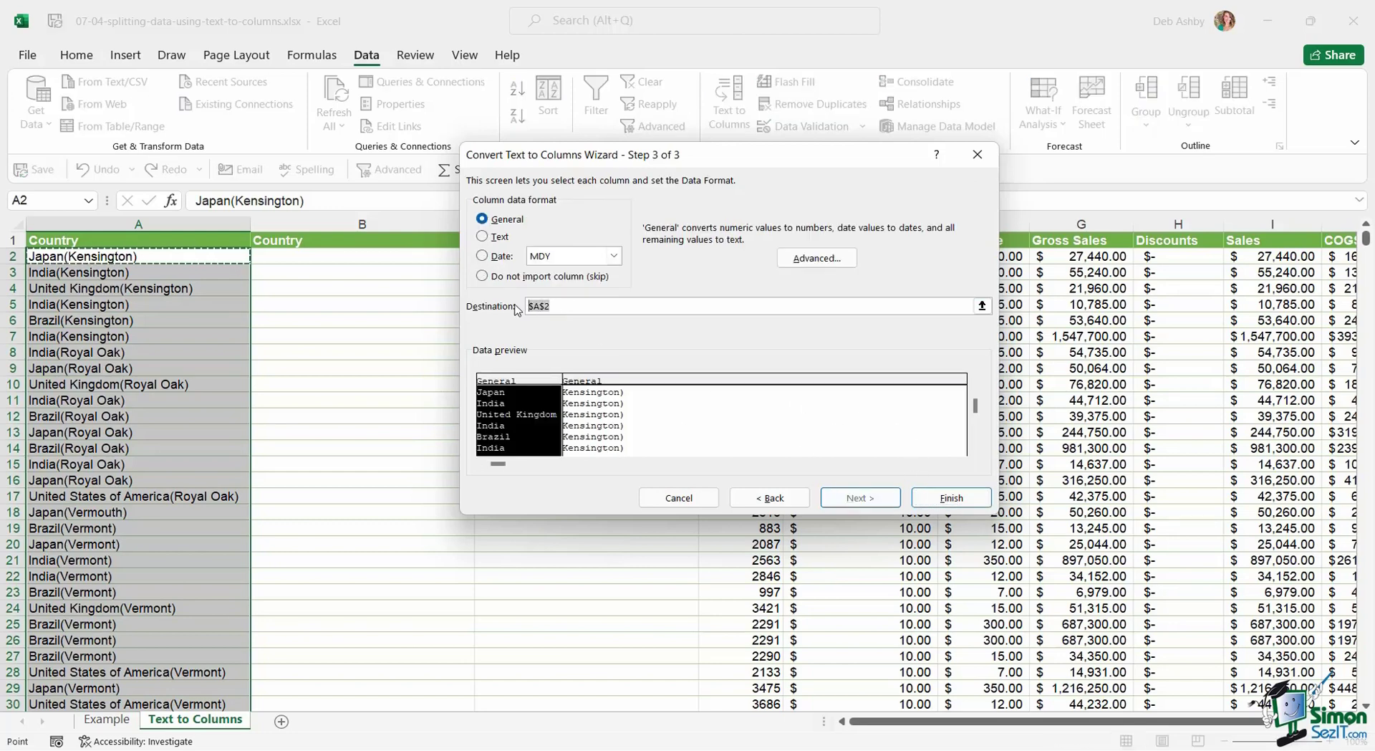
key(BackSpace)
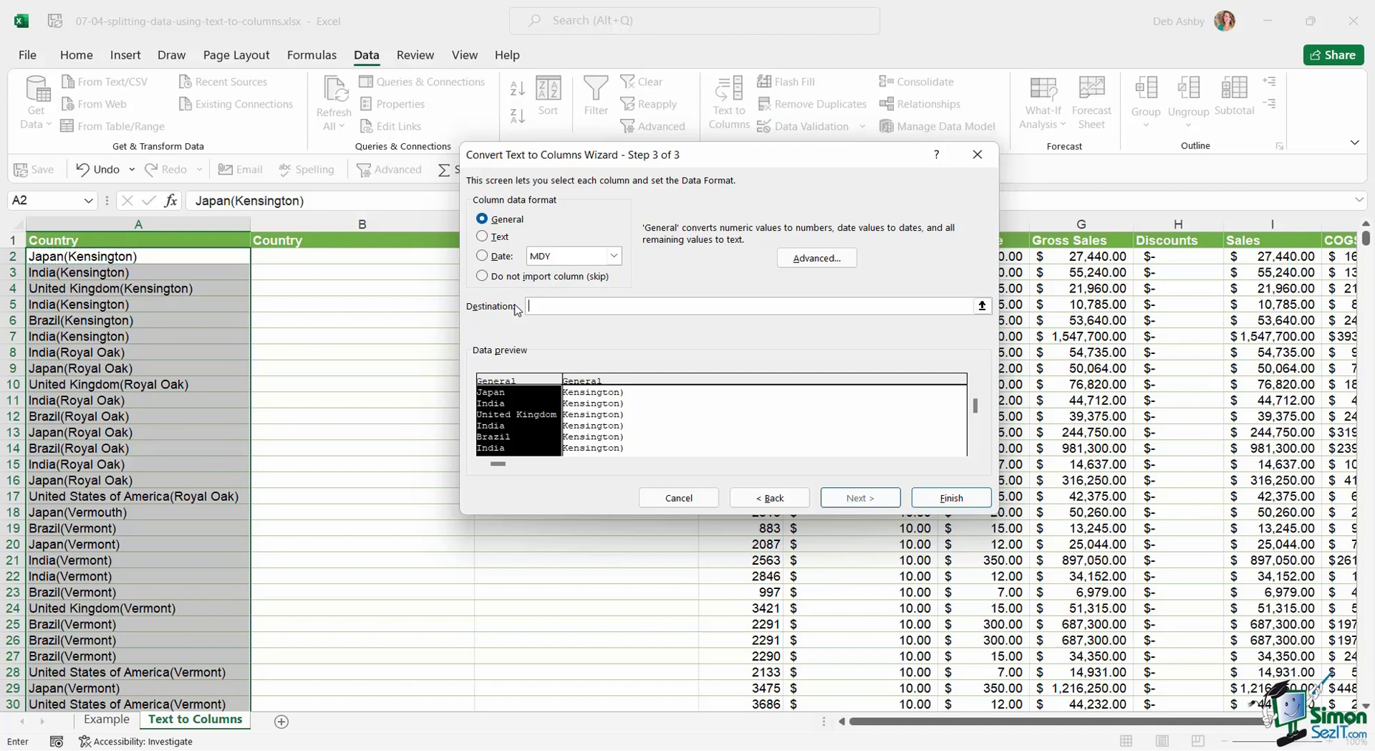
click(344, 256)
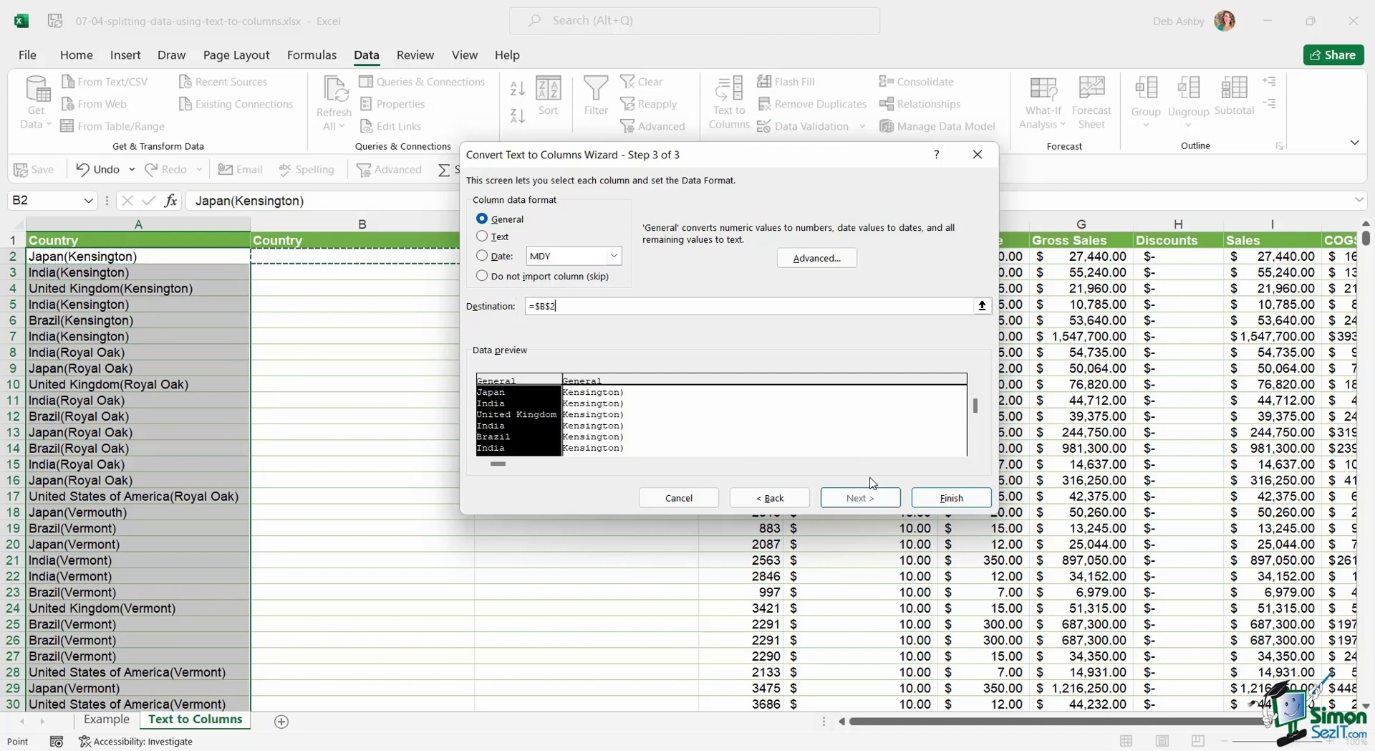
click(929, 497)
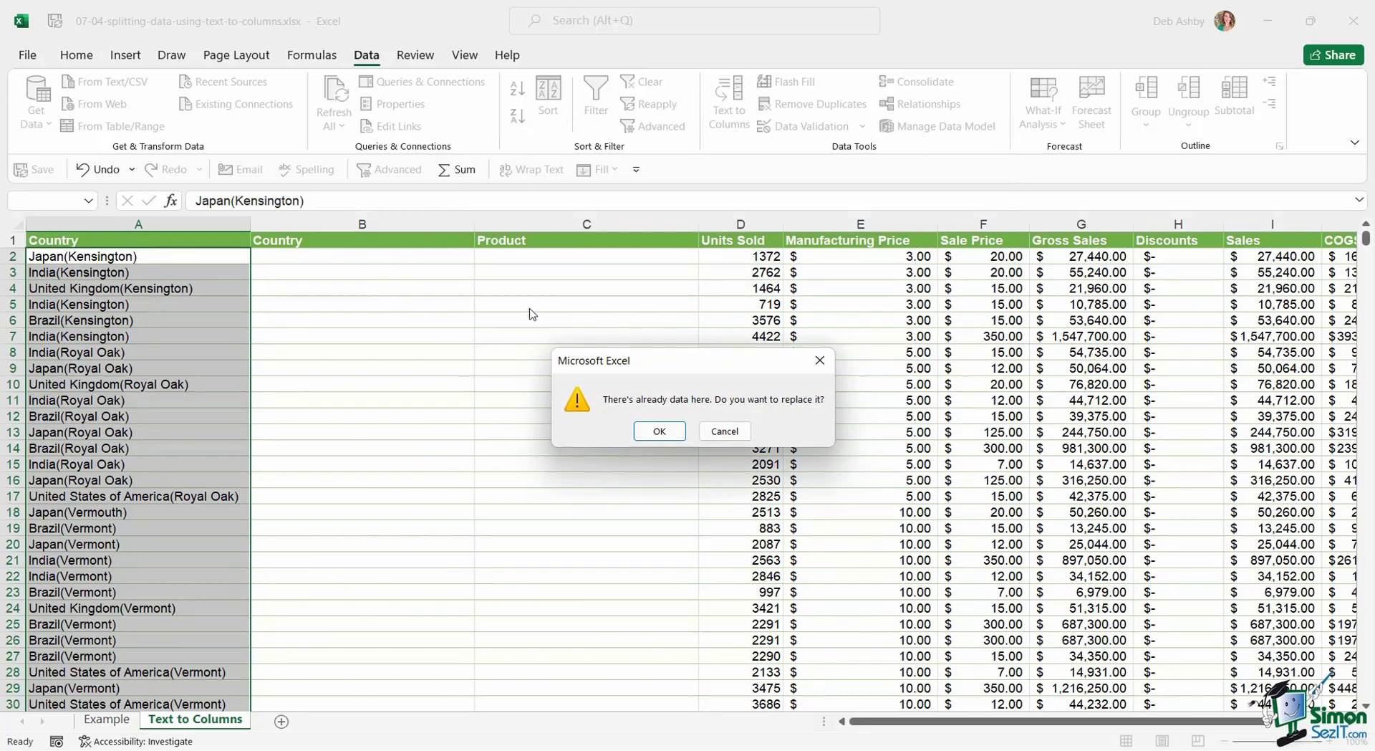
click(659, 431)
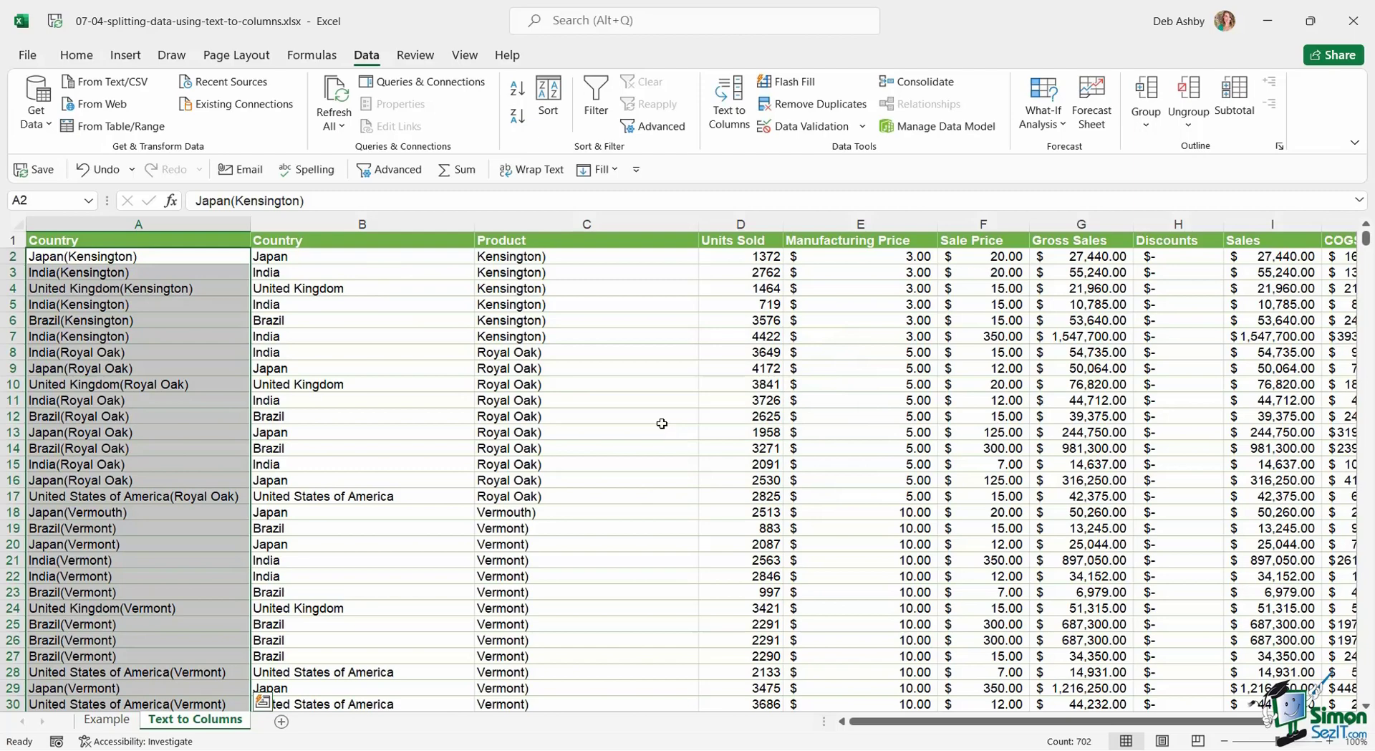
Delete column A with the original combined country and product entries.
click(363, 255)
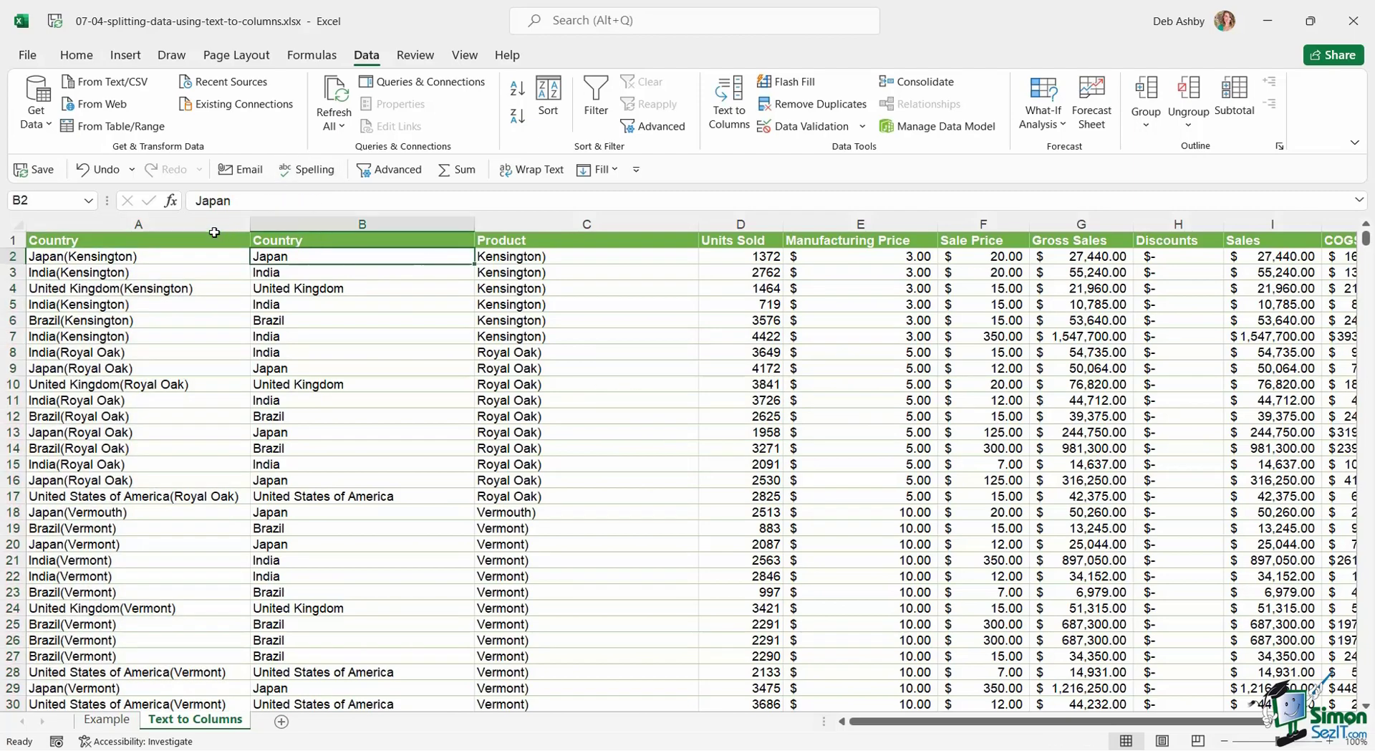
click(181, 224)
right_click(181, 226)
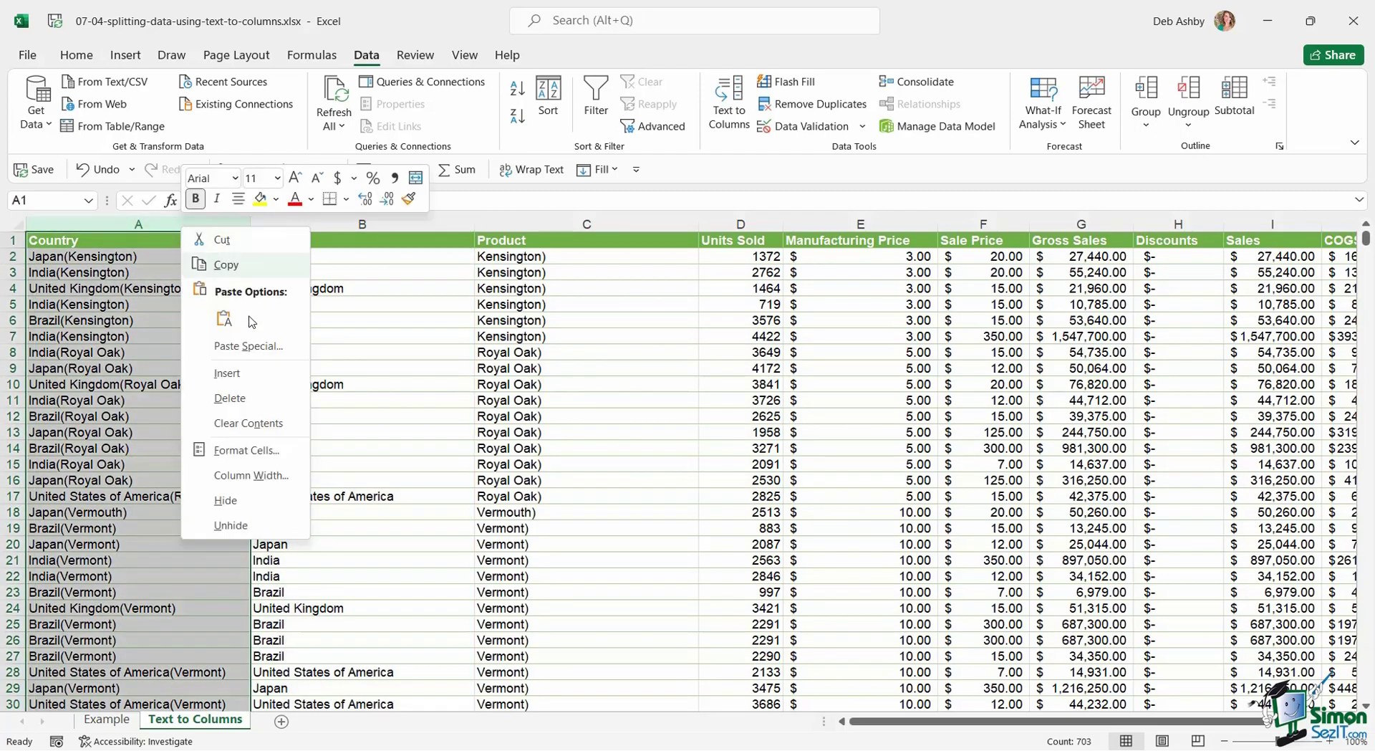
click(230, 397)
click(256, 336)
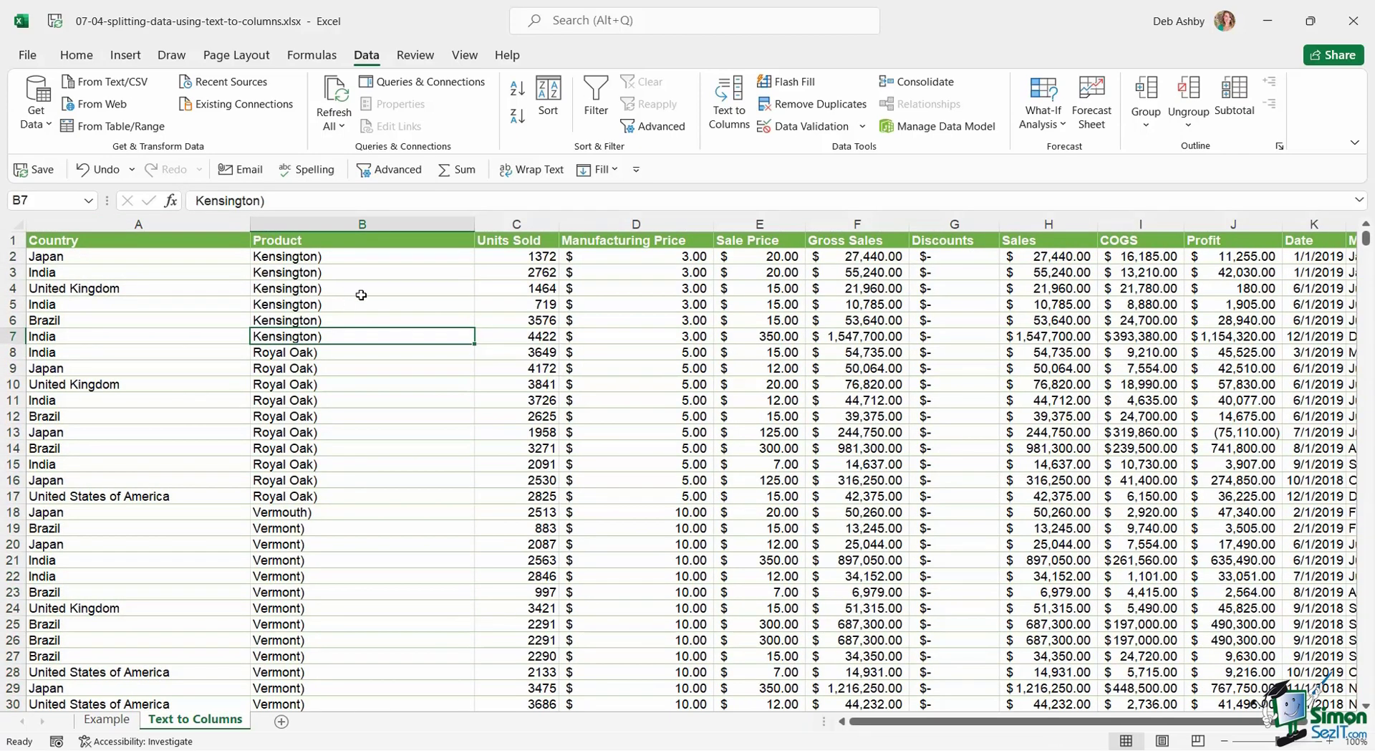
Examine the Product column entries for leftover closing brackets after the product names.
click(361, 290)
click(325, 257)
click(321, 272)
click(320, 302)
click(323, 337)
click(355, 400)
click(369, 447)
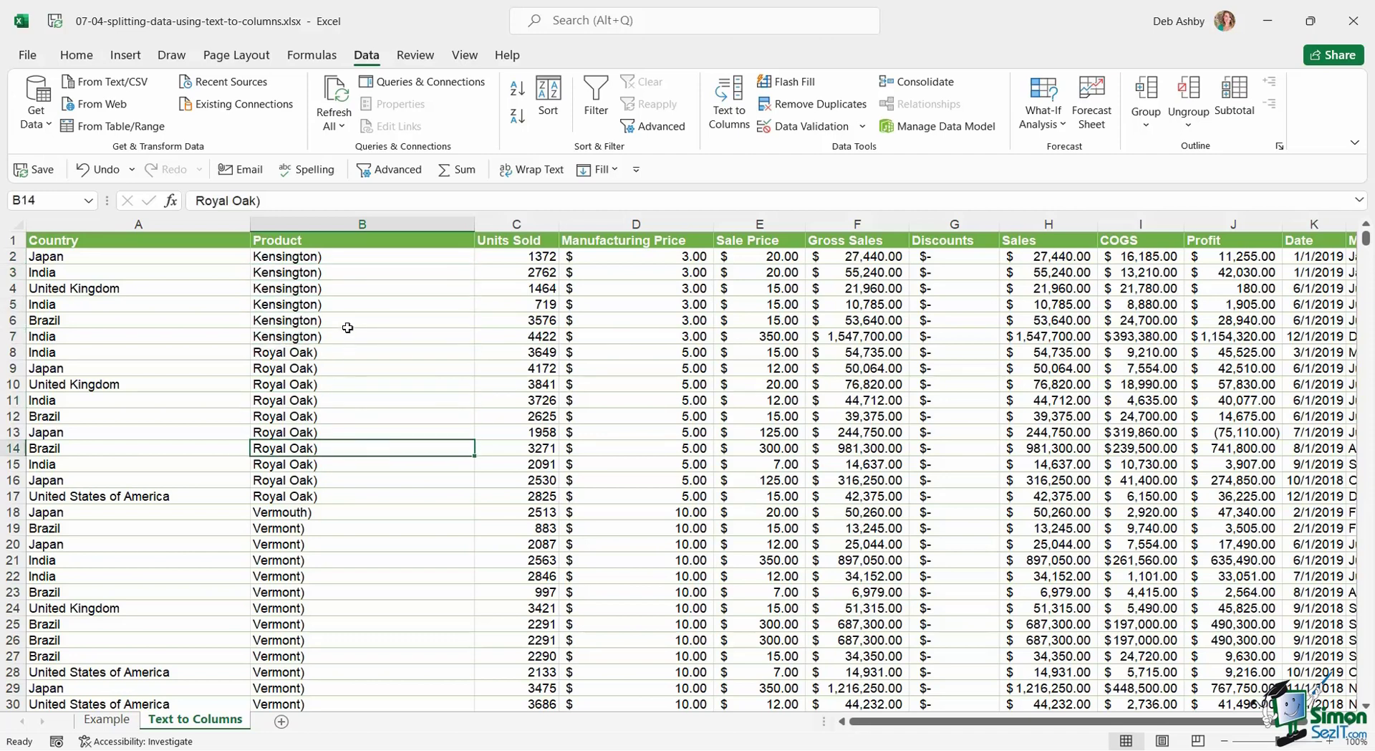
click(348, 320)
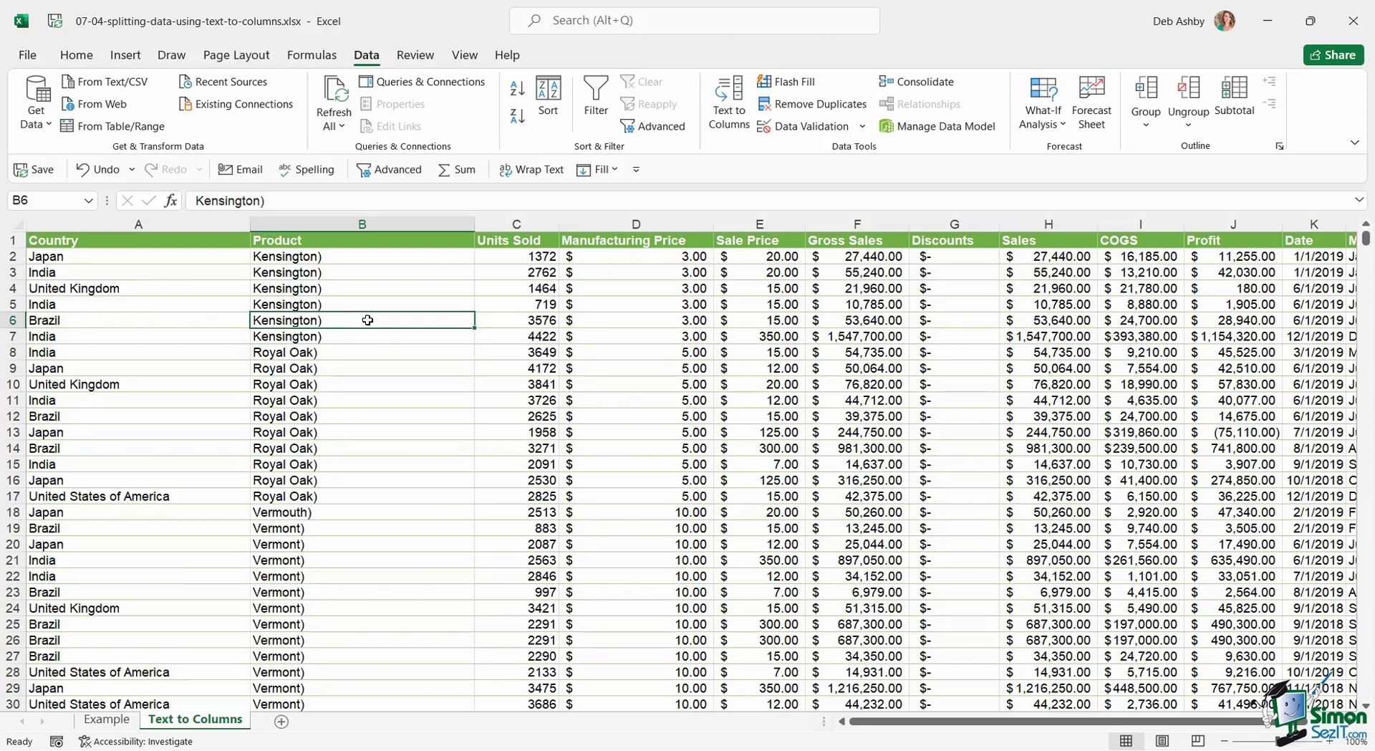
click(374, 285)
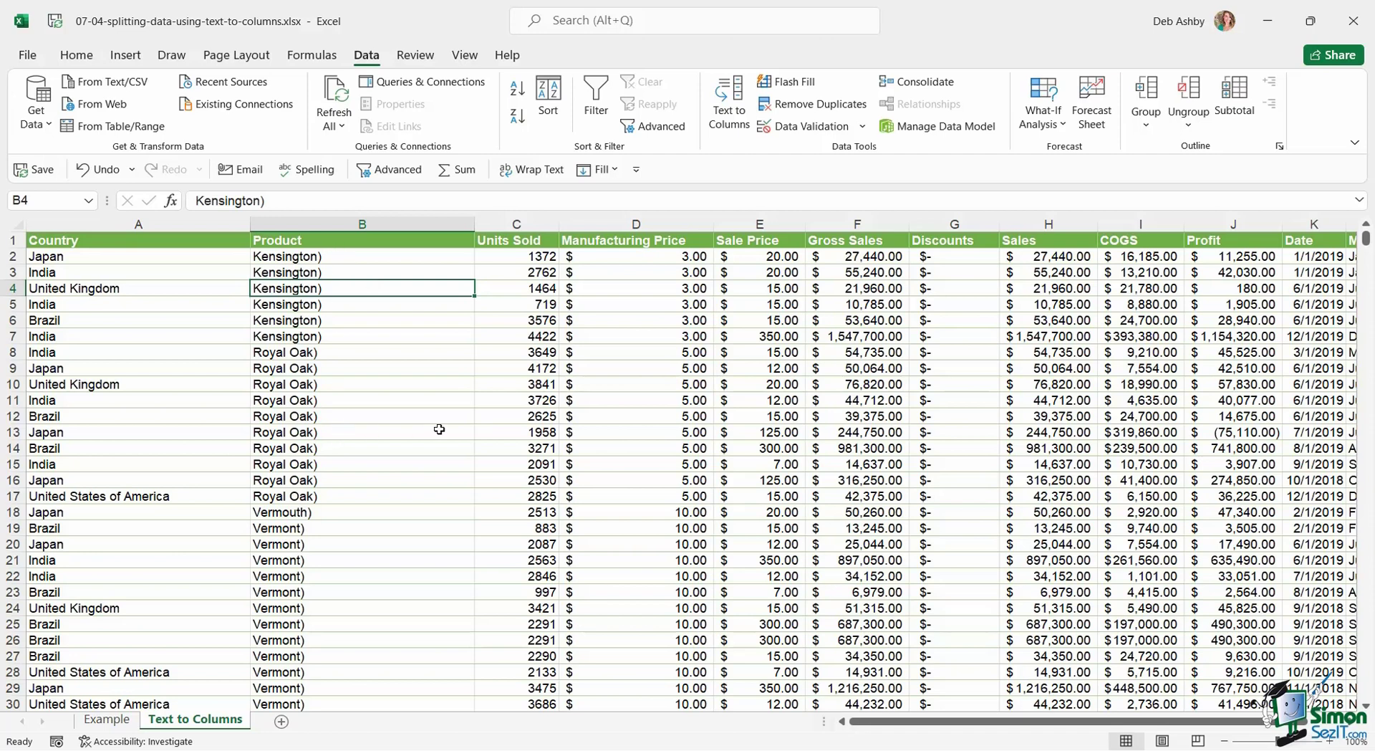
Replace every closing bracket ")" in the Product column with nothing.
click(386, 227)
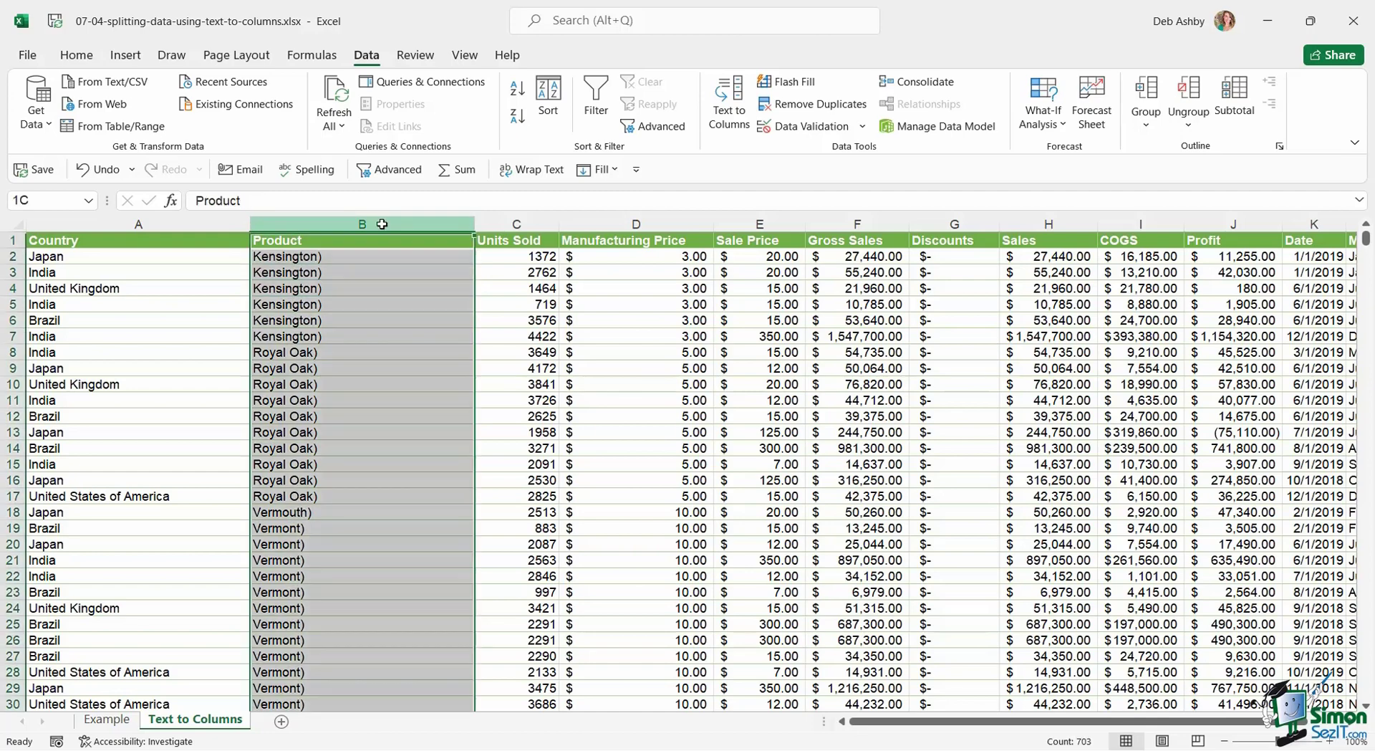
key(ctrl+f)
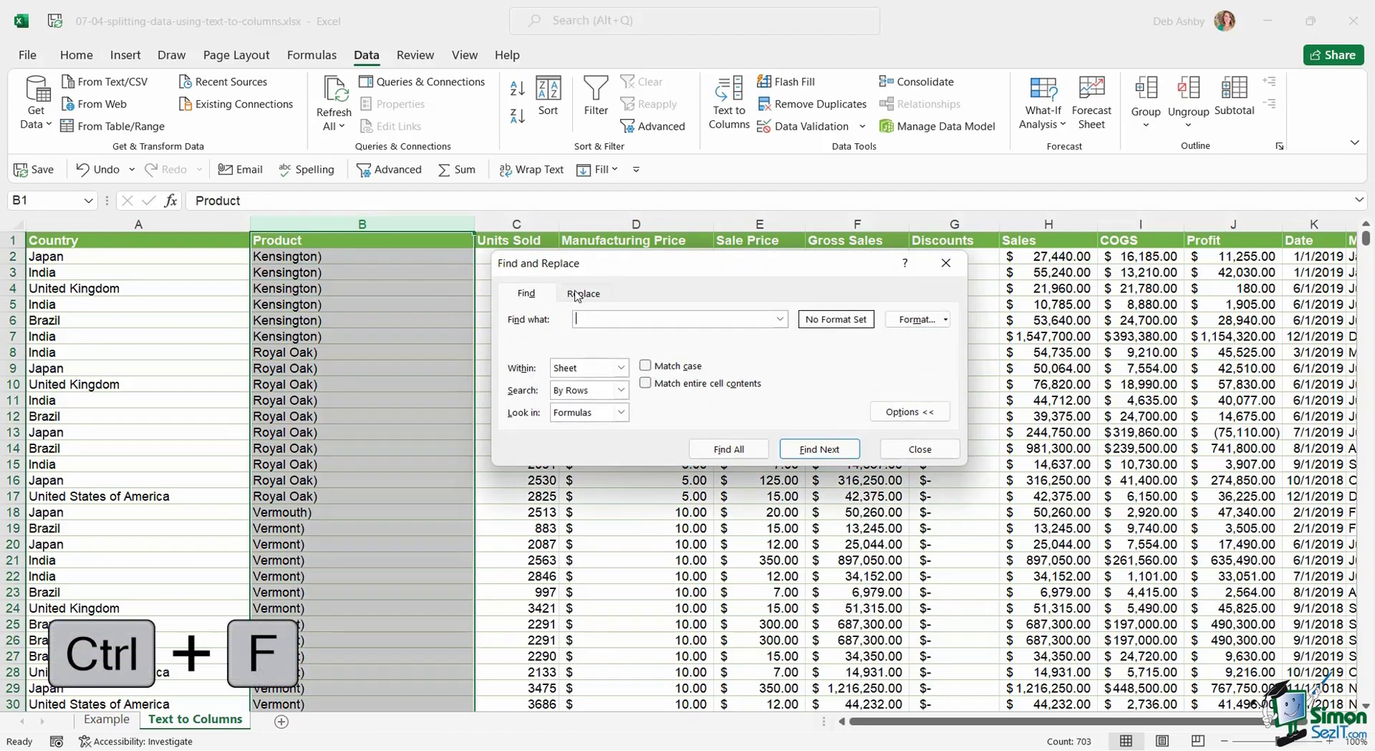
click(582, 295)
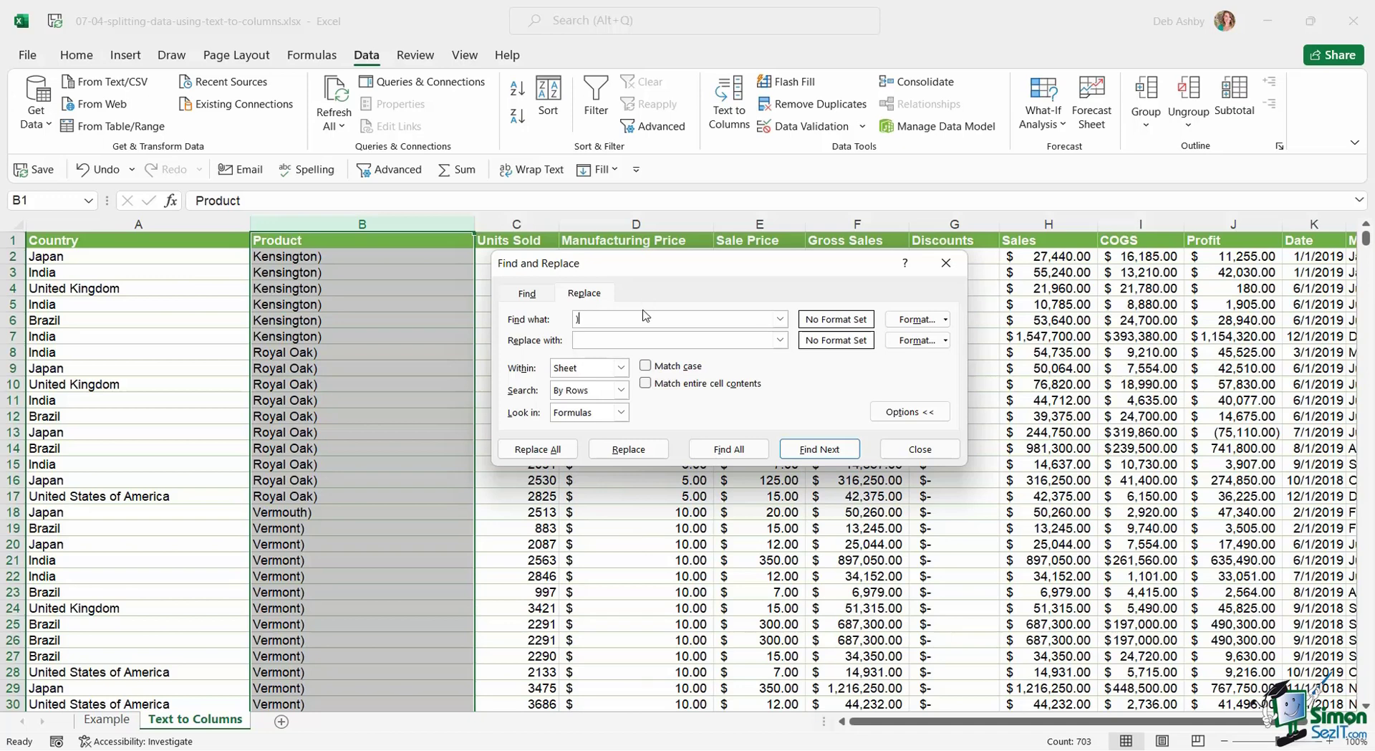
click(590, 338)
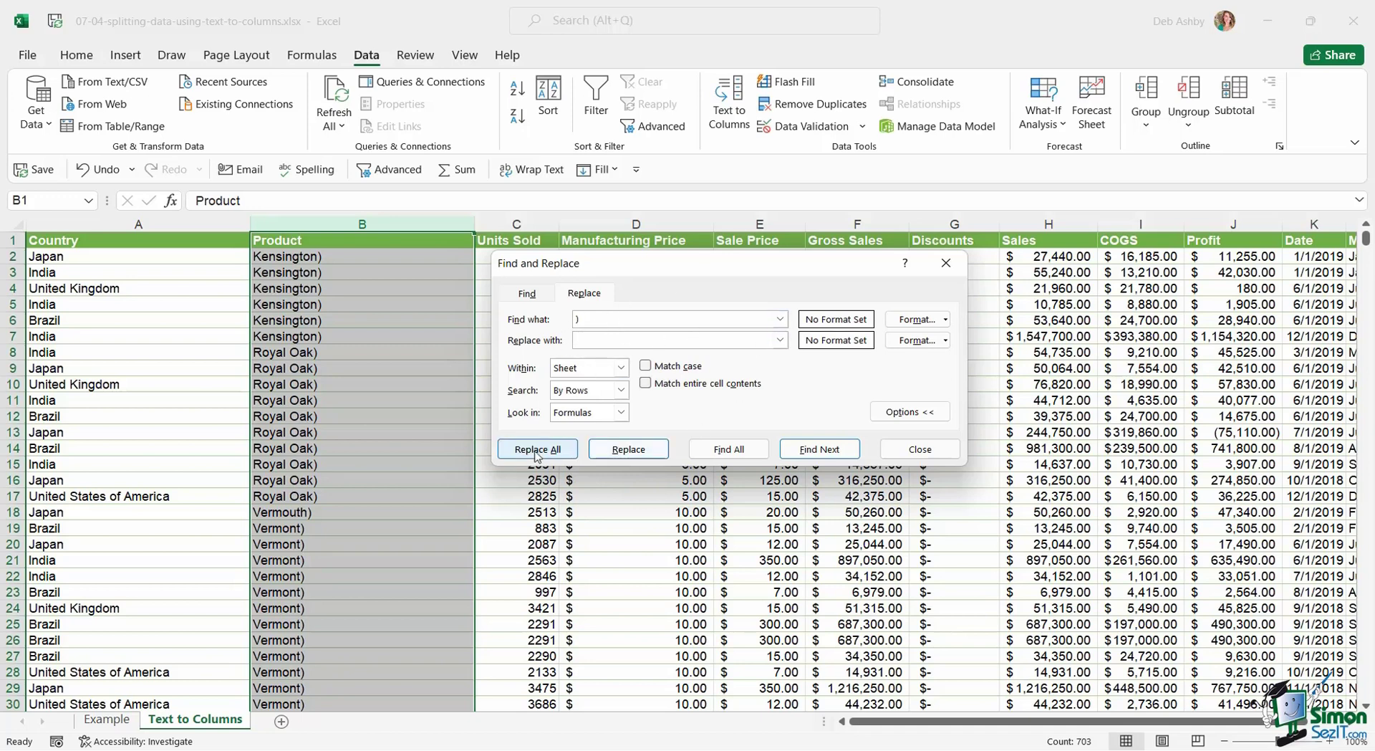
click(538, 449)
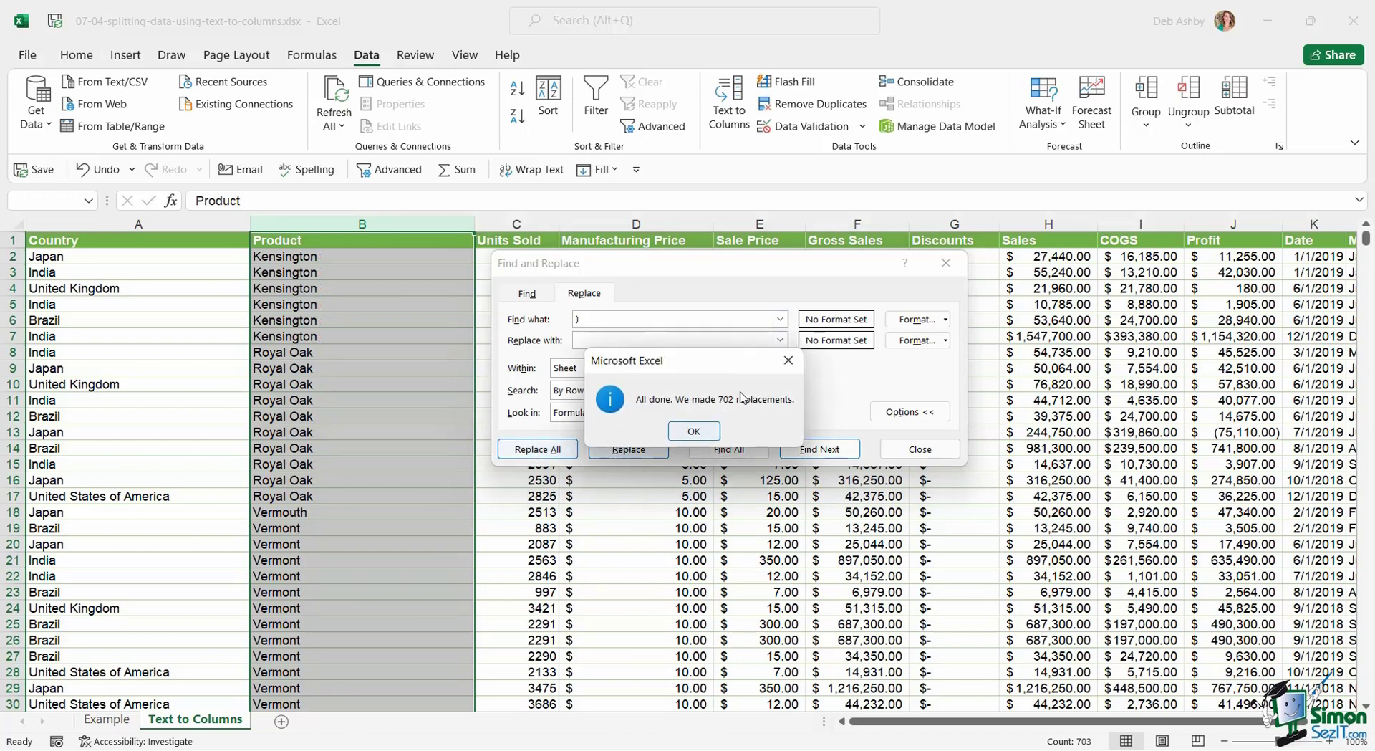
click(695, 431)
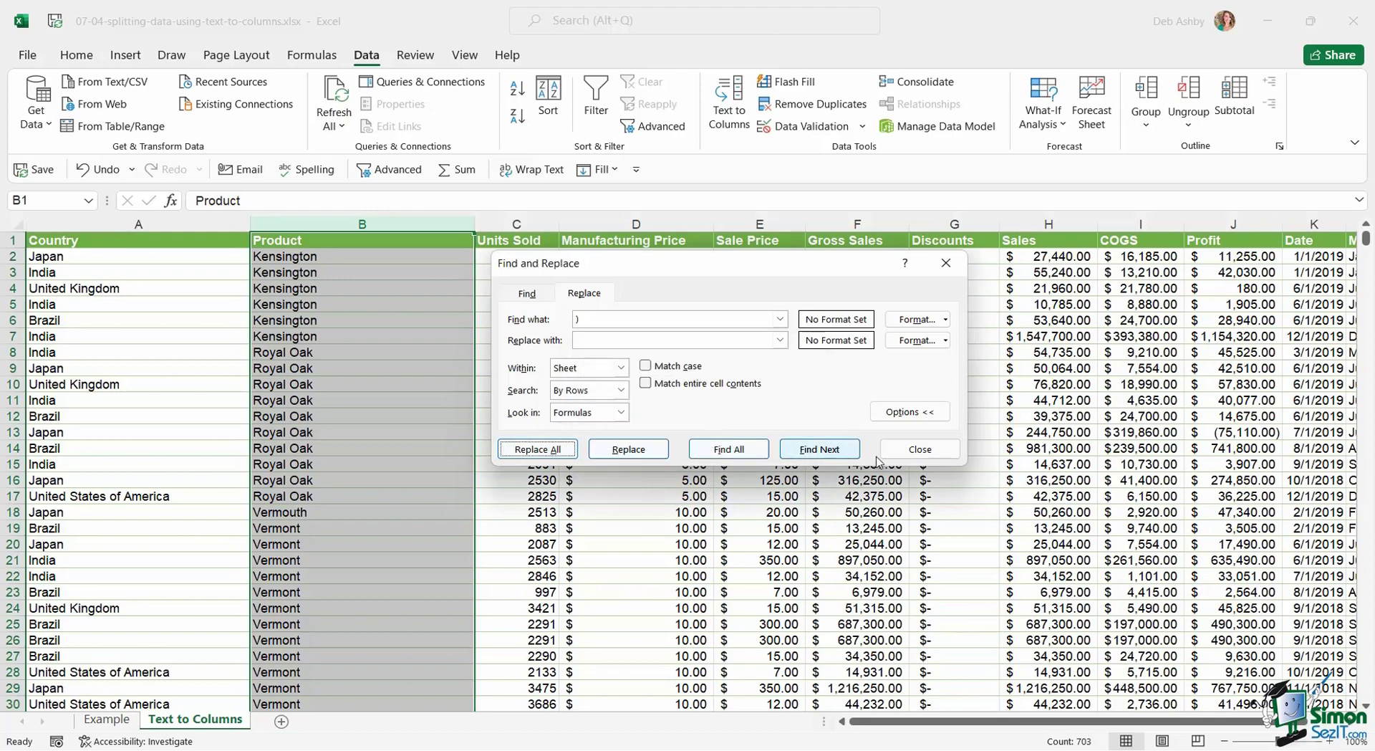
click(920, 448)
click(344, 321)
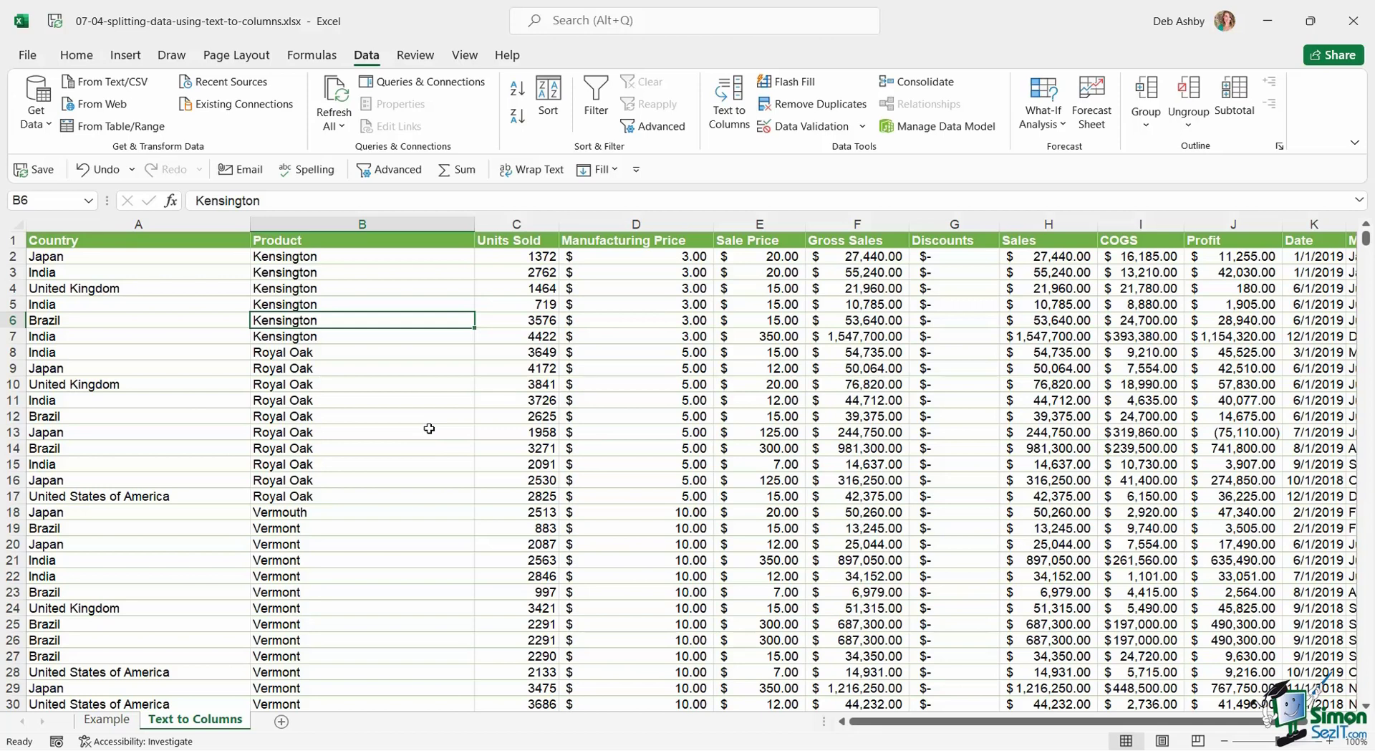
click(437, 304)
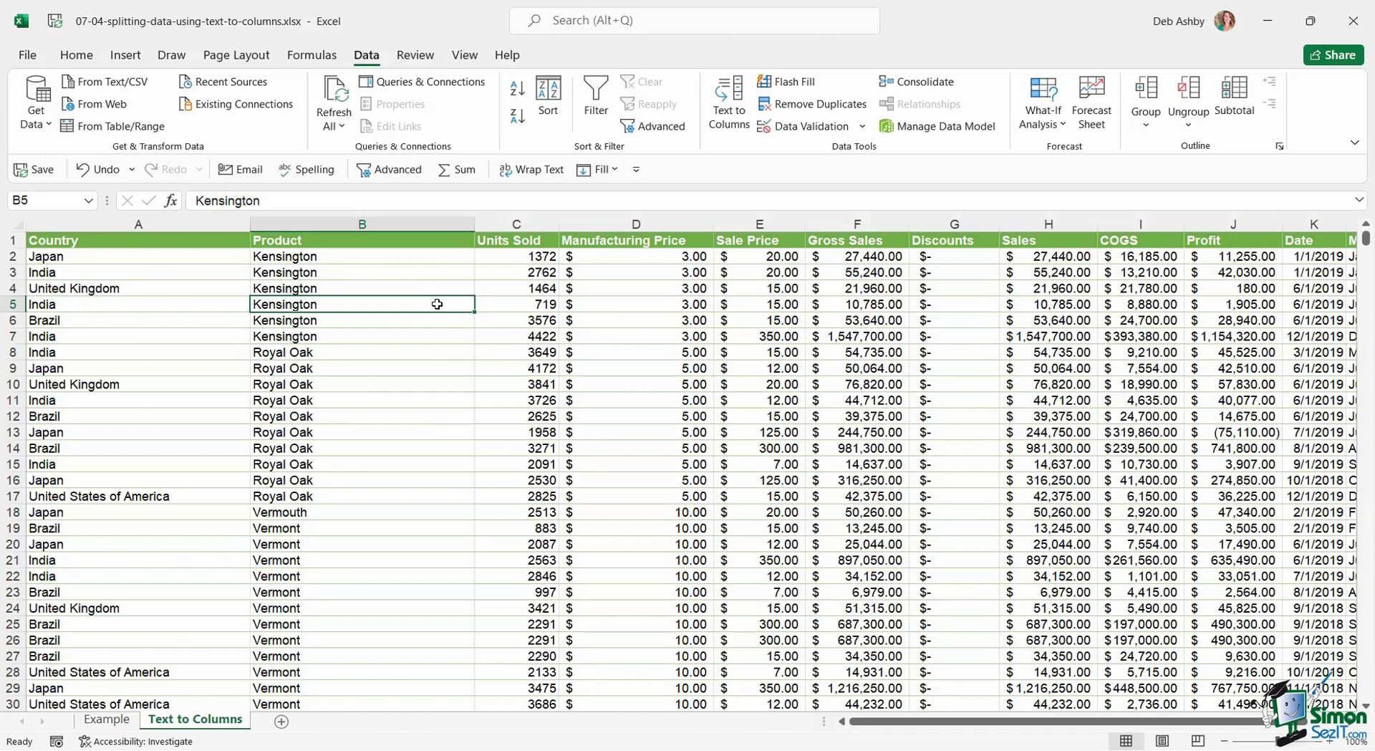